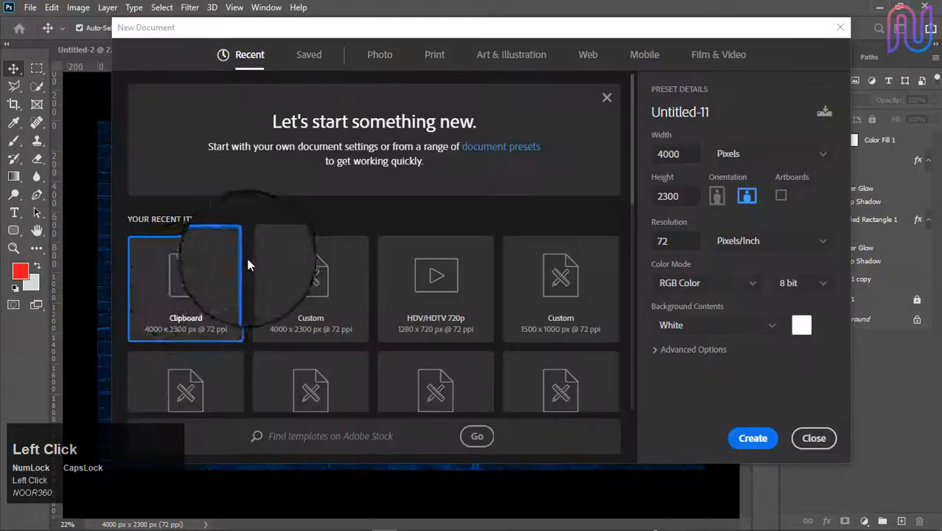
Step: Create a new 4000 × 2300 px document at 72 ppi from the recent Clipboard preset
click(189, 294)
click(753, 439)
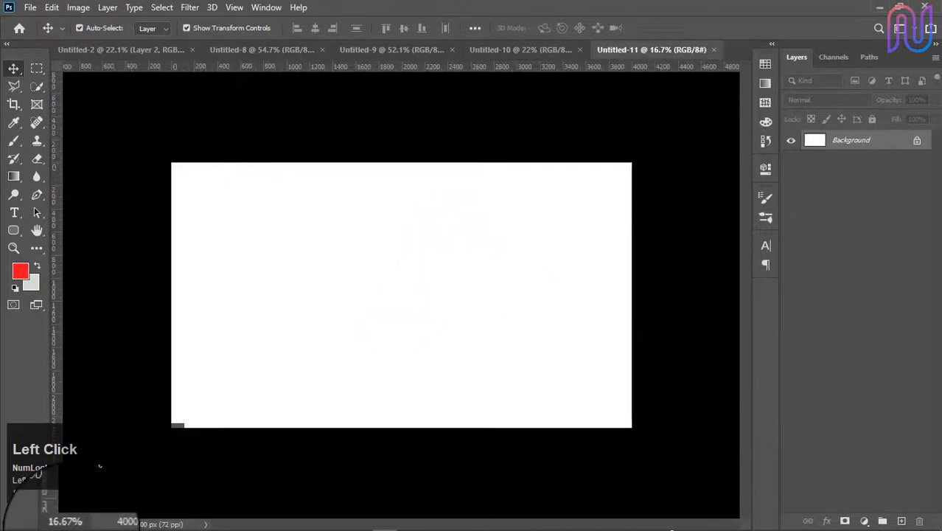
Step: Copy the black brick wall image from the Google image results in the browser and paste it into the new Photoshop document
mouse_move(65, 521)
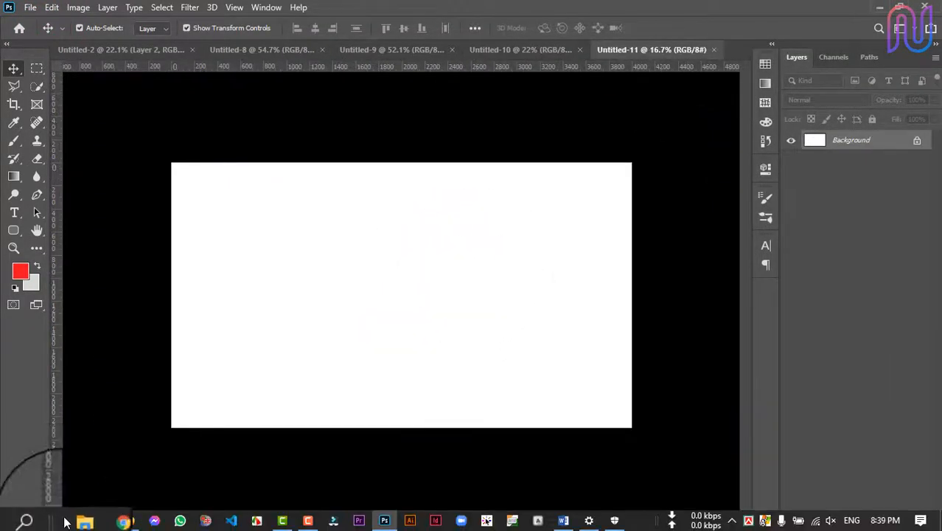
click(131, 520)
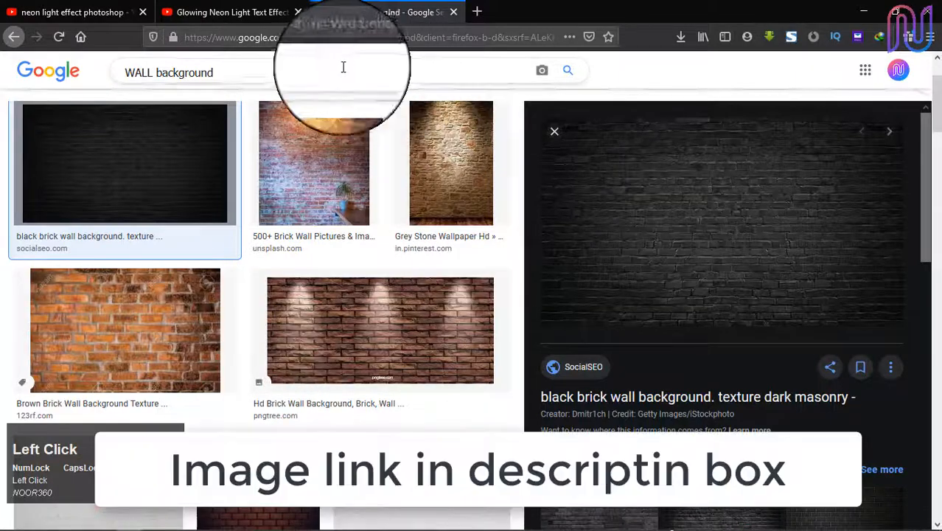
right_click(652, 179)
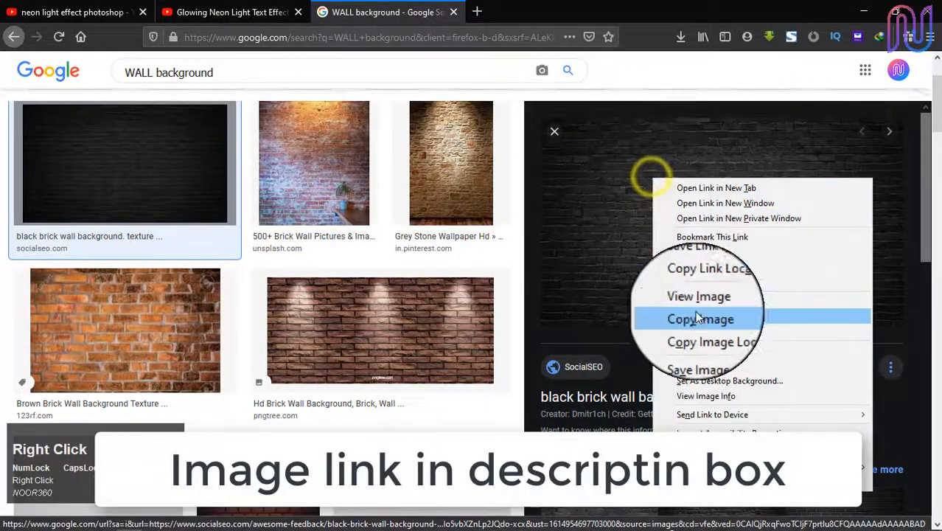
click(699, 316)
click(864, 11)
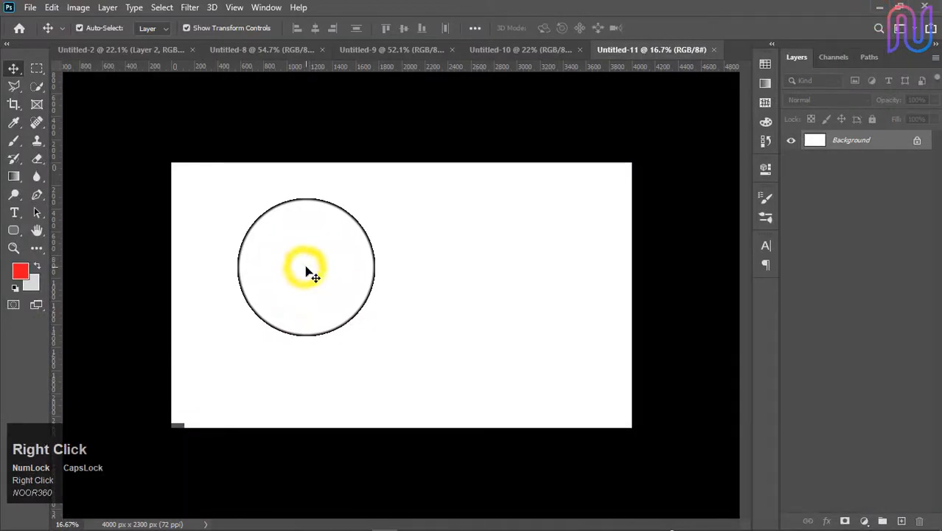
key(ctrl+v)
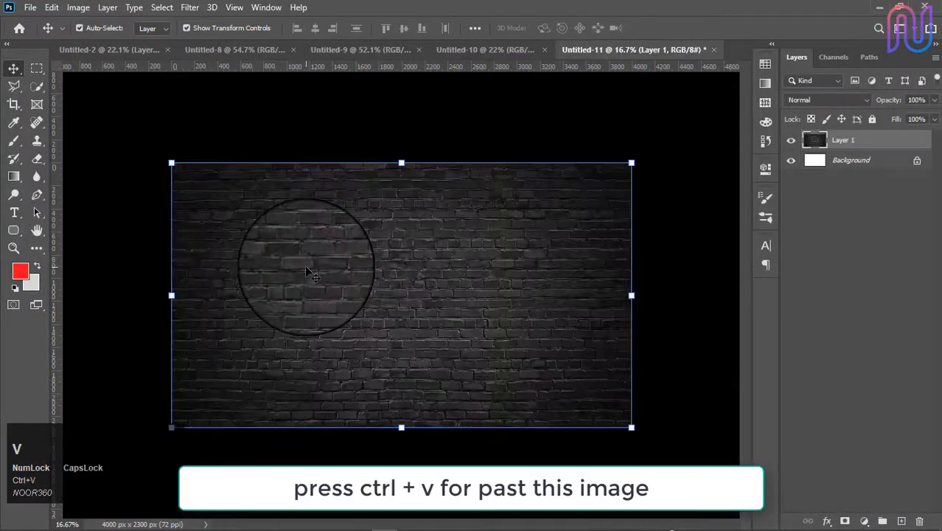
click(843, 141)
scroll(437, 358, up, 1)
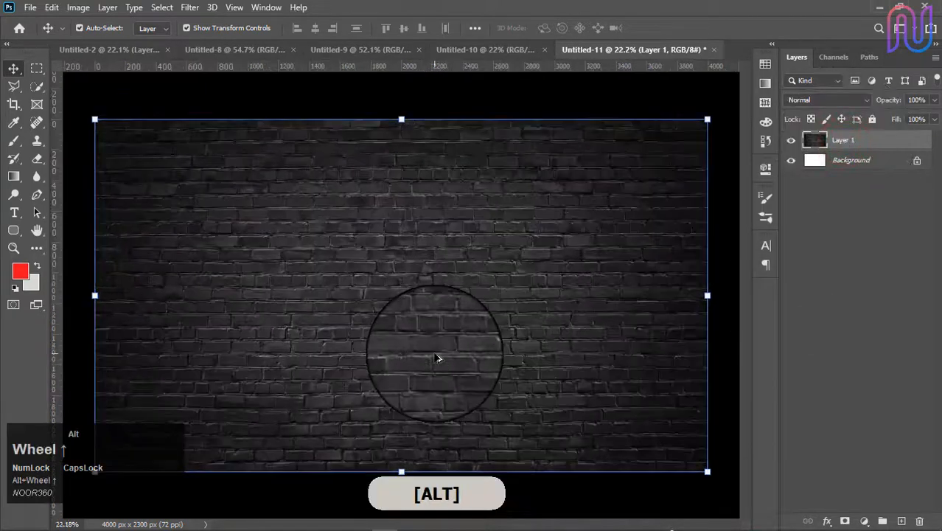
Step: Add a new layer and draw a rounded rectangle about 2844 × 1252 px with 10 px corners over the middle of the brick wall
scroll(437, 356, down, 1)
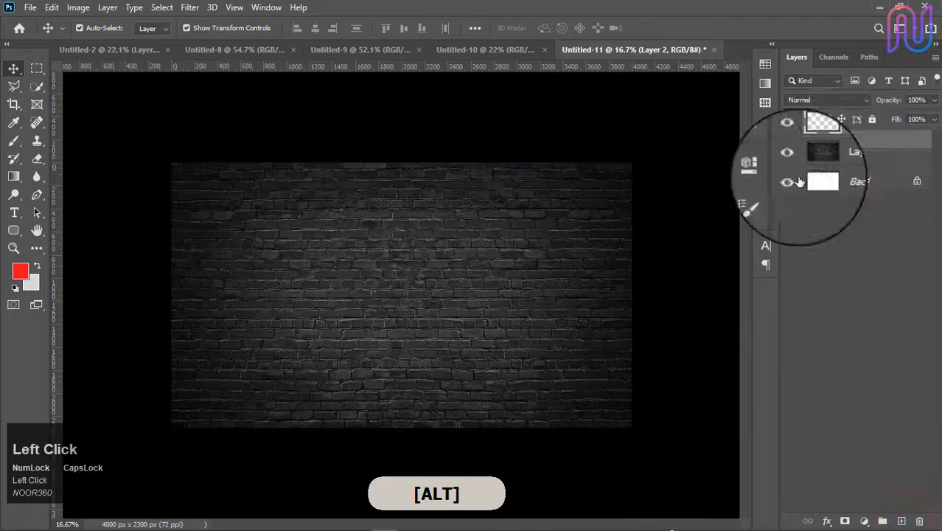
right_click(15, 234)
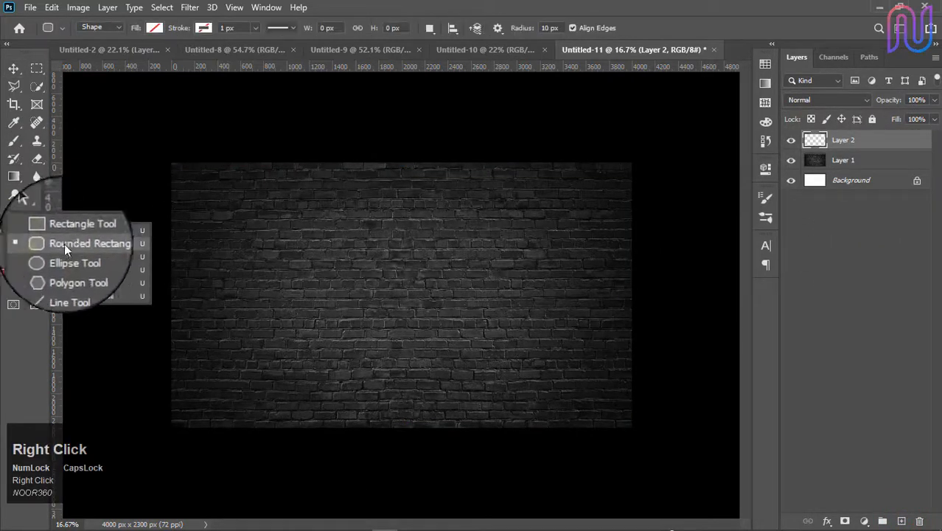
click(83, 250)
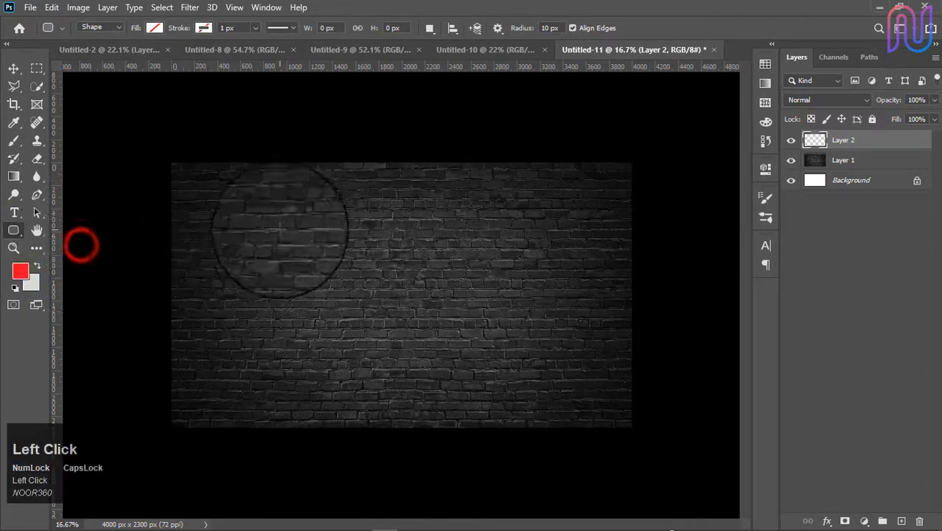
drag(246, 221, 568, 361)
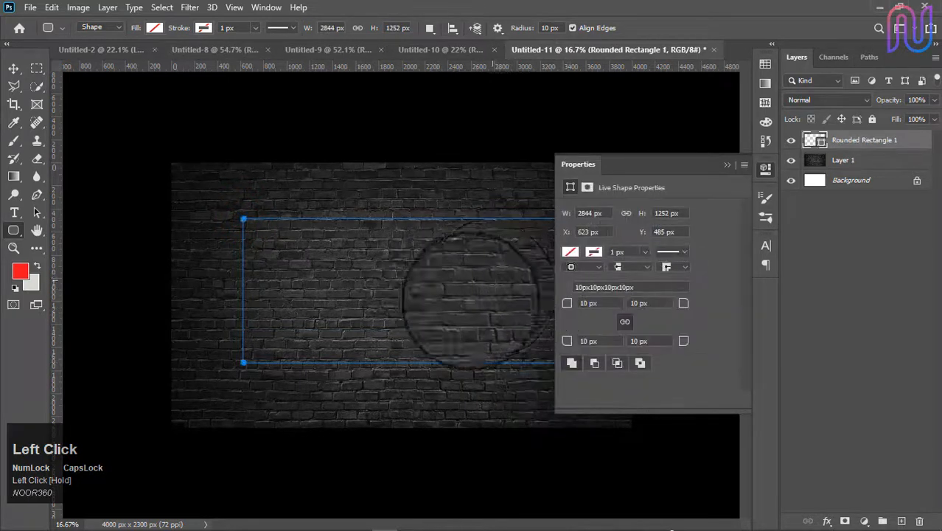
Step: Give the rounded rectangle a white stroke about 31.35 px wide
click(593, 252)
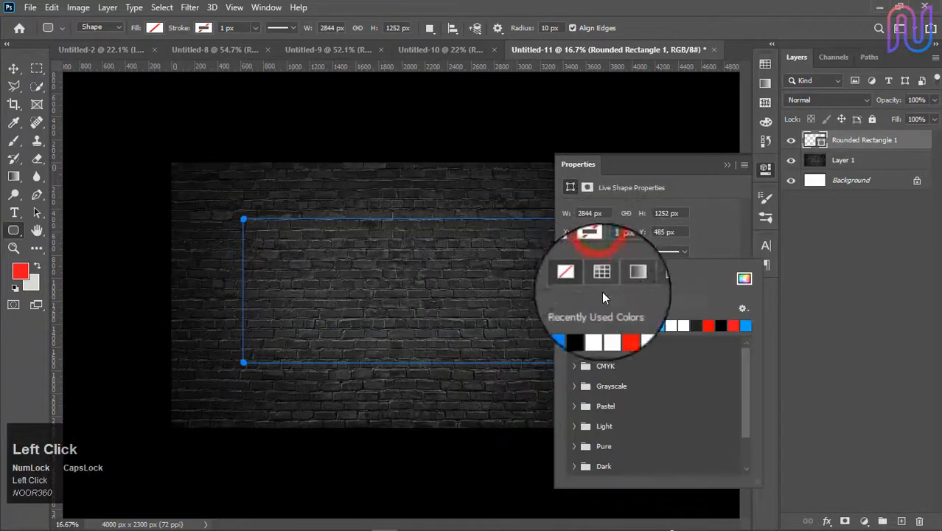
click(603, 323)
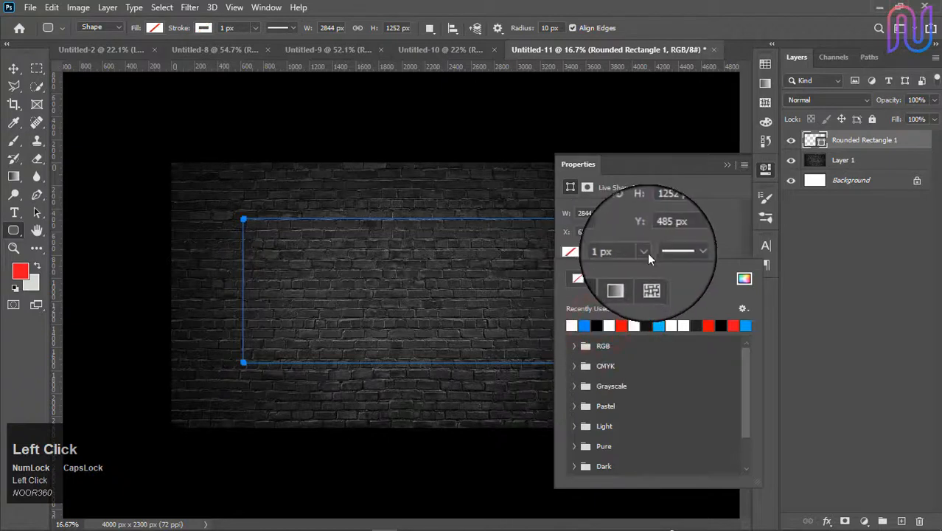
click(646, 251)
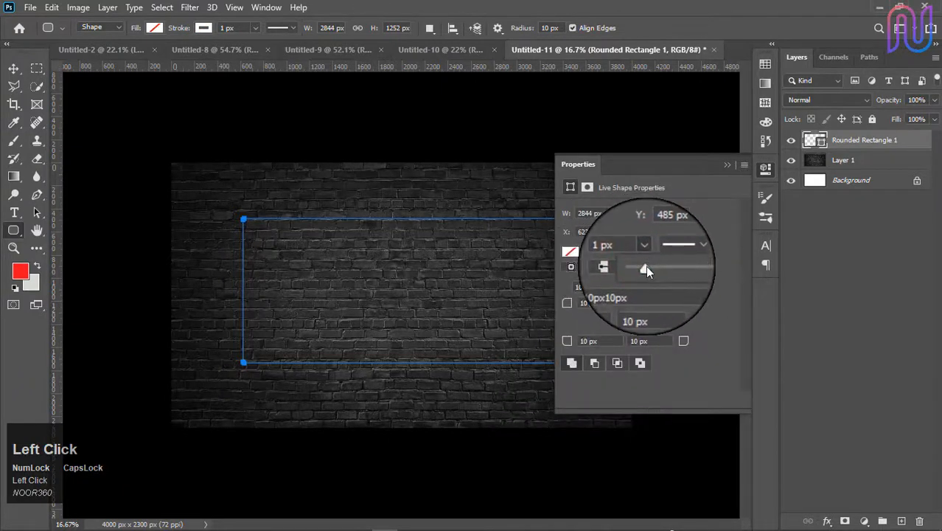
drag(647, 269, 678, 267)
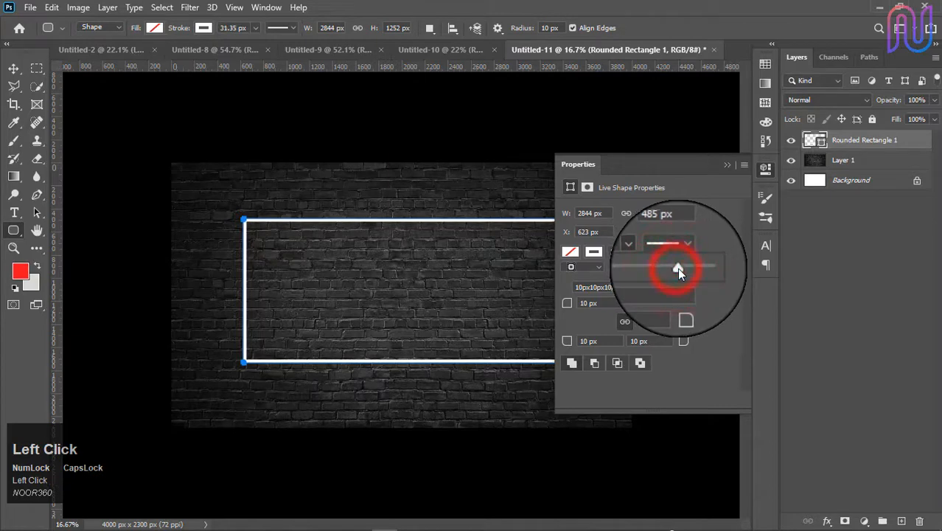
click(728, 167)
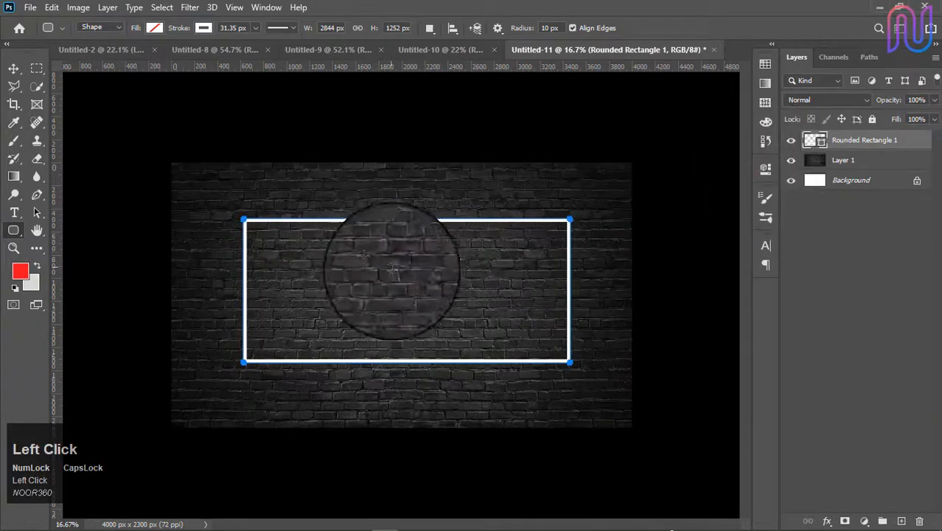
Step: Rasterize the rounded rectangle layer
click(13, 68)
right_click(839, 142)
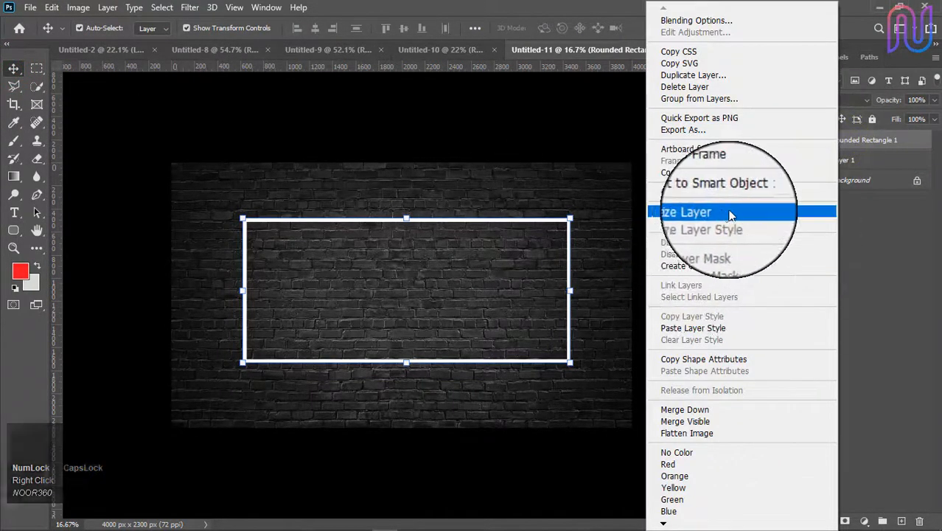
click(691, 213)
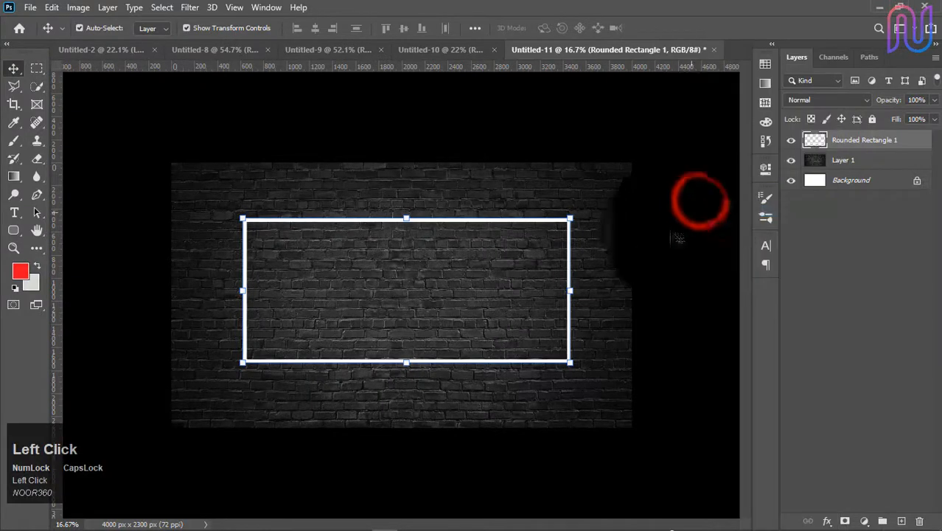
Step: Align the rectangle and the brick wall layer on their vertical and horizontal centers, then deselect them
shift+click(598, 240)
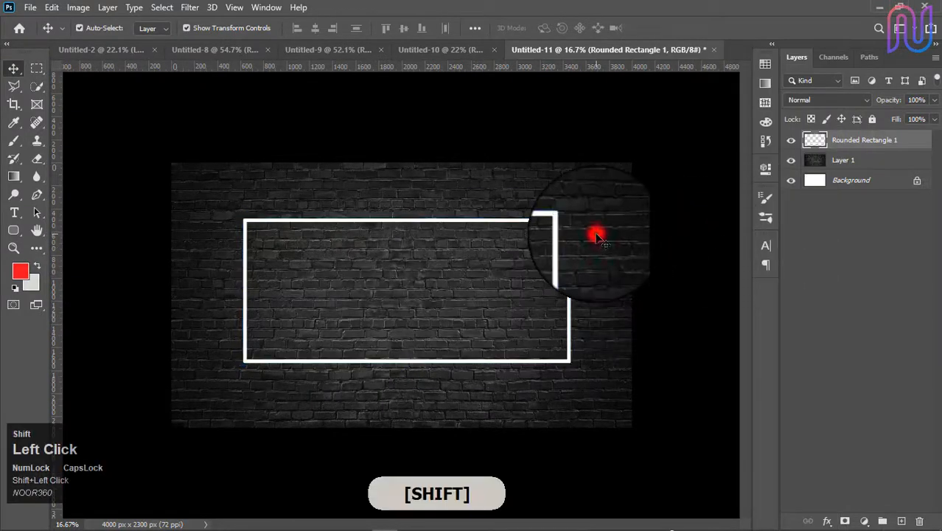
click(402, 29)
click(315, 28)
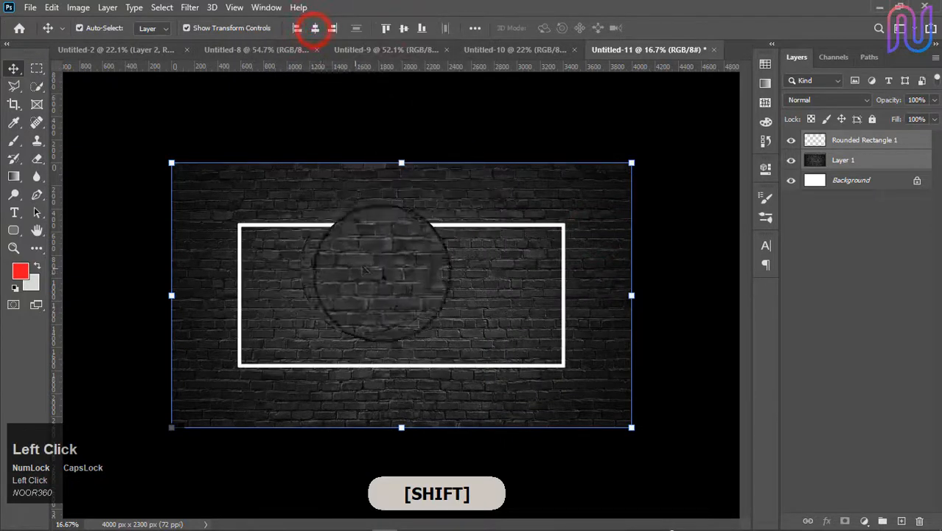
click(667, 313)
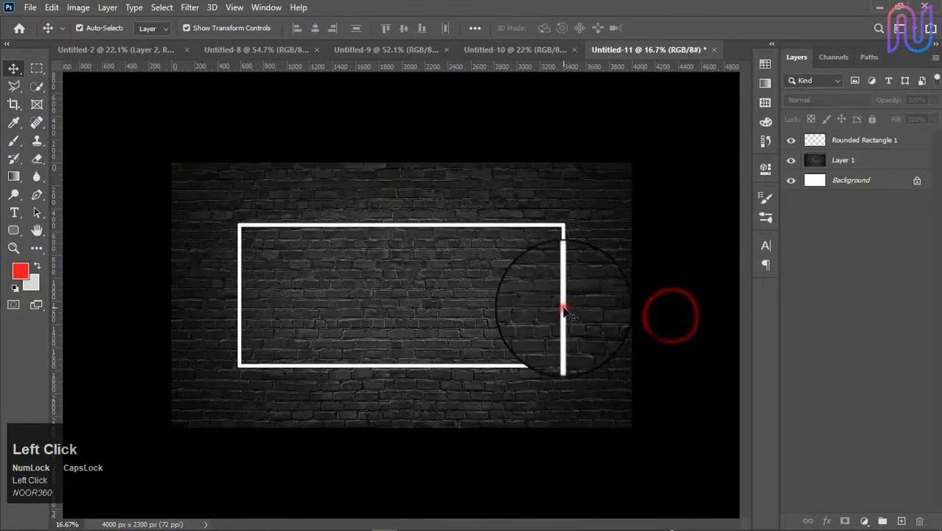
Step: Add an Outer Glow layer style to the rounded rectangle through its blending options
click(568, 304)
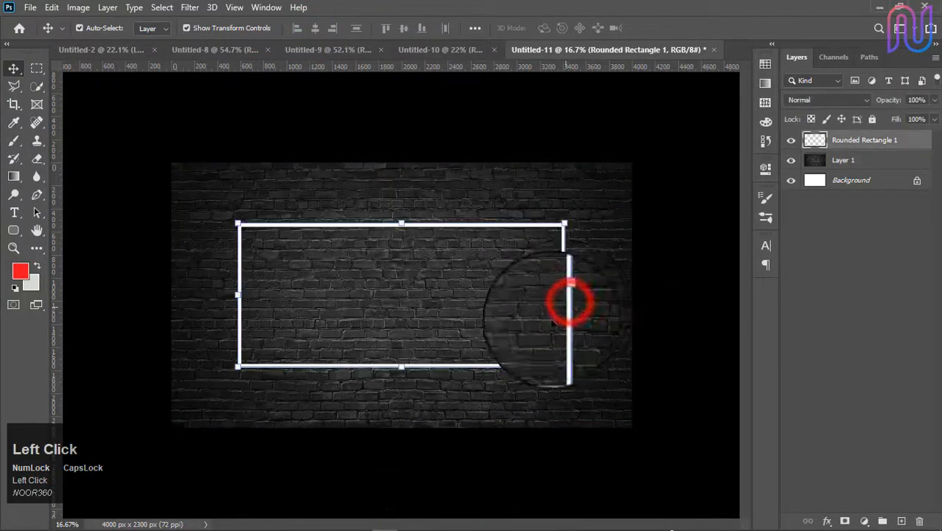
right_click(851, 143)
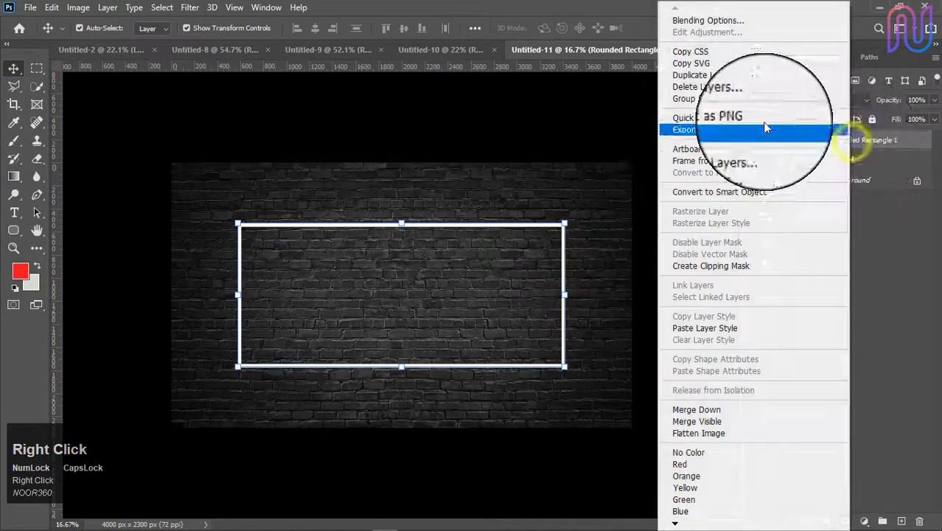
click(707, 22)
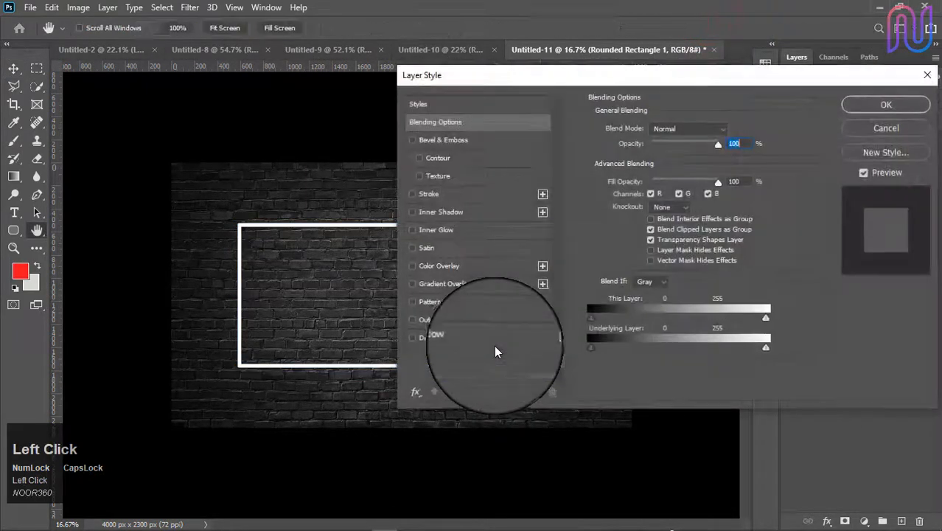
click(427, 319)
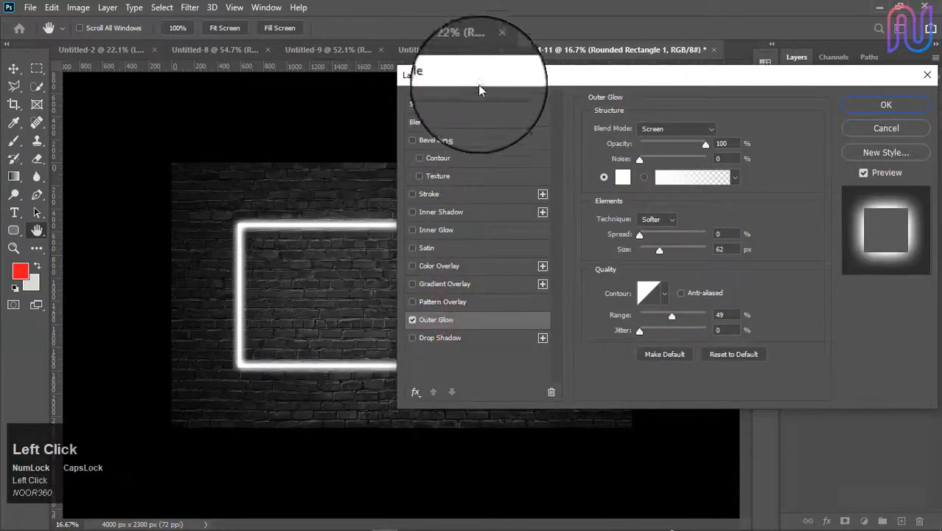
Step: Set the outer glow's spread to 1% and size to 90 px, with white as the glow color
drag(499, 77, 554, 74)
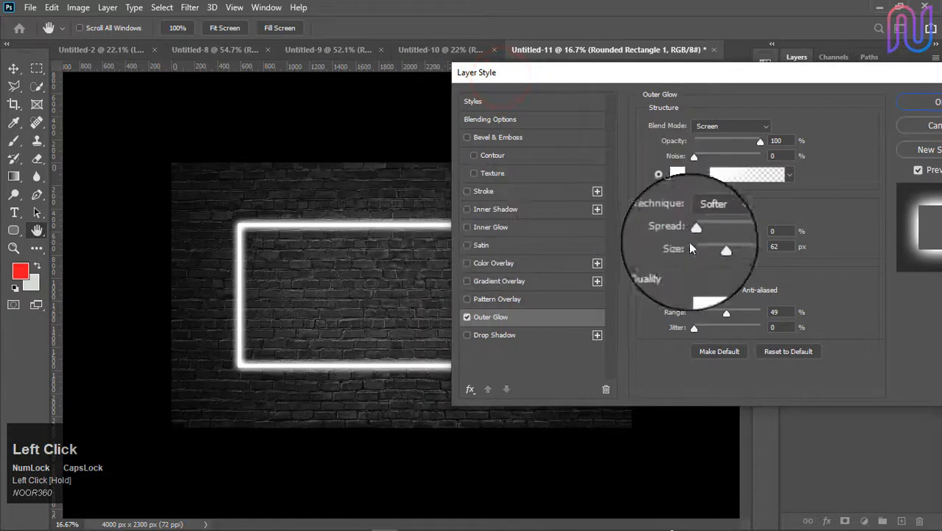
drag(710, 248, 698, 238)
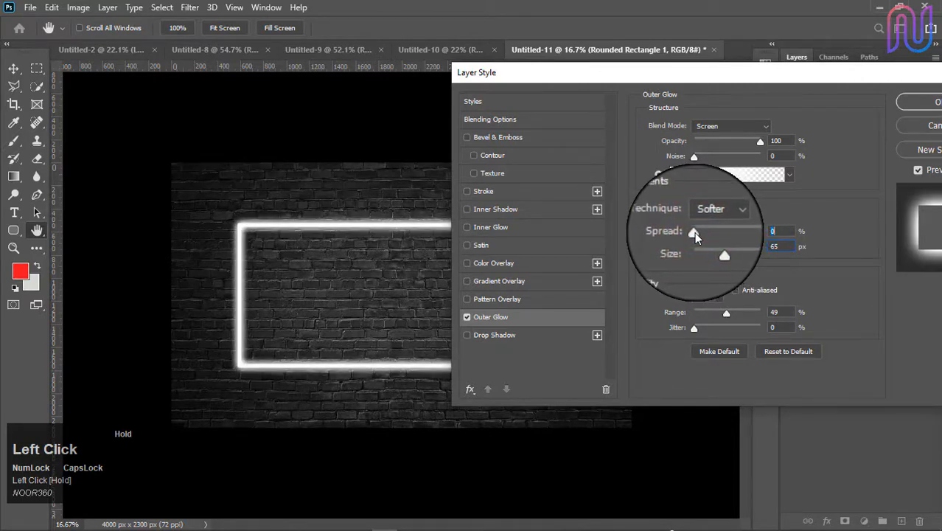
scroll(787, 233, up, 1)
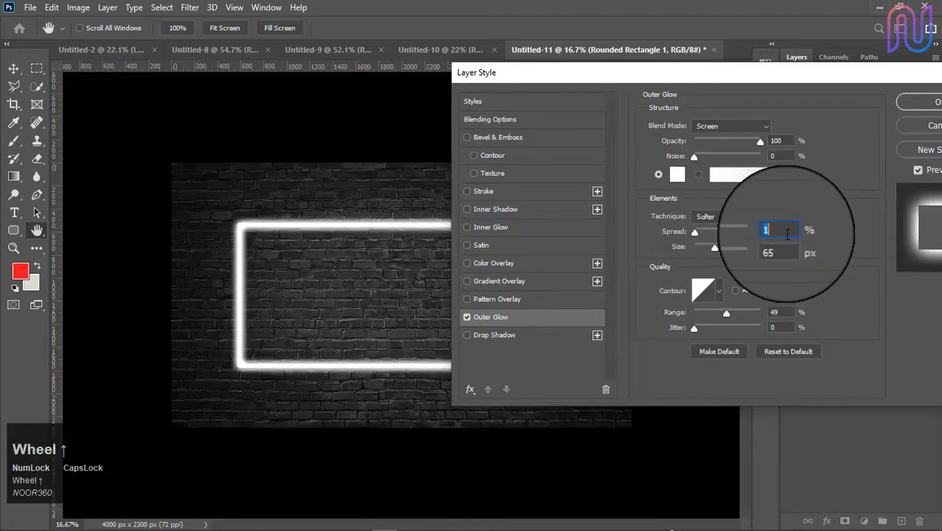
drag(720, 251, 718, 251)
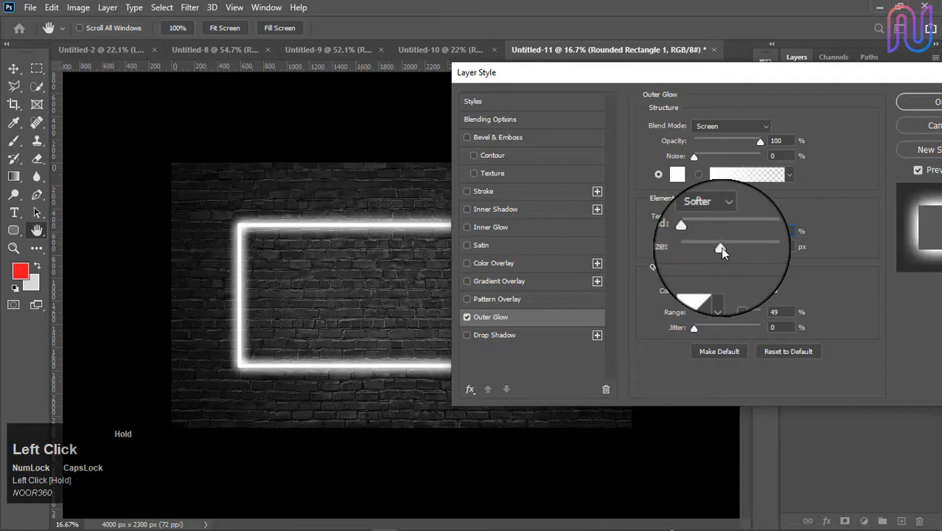
click(677, 177)
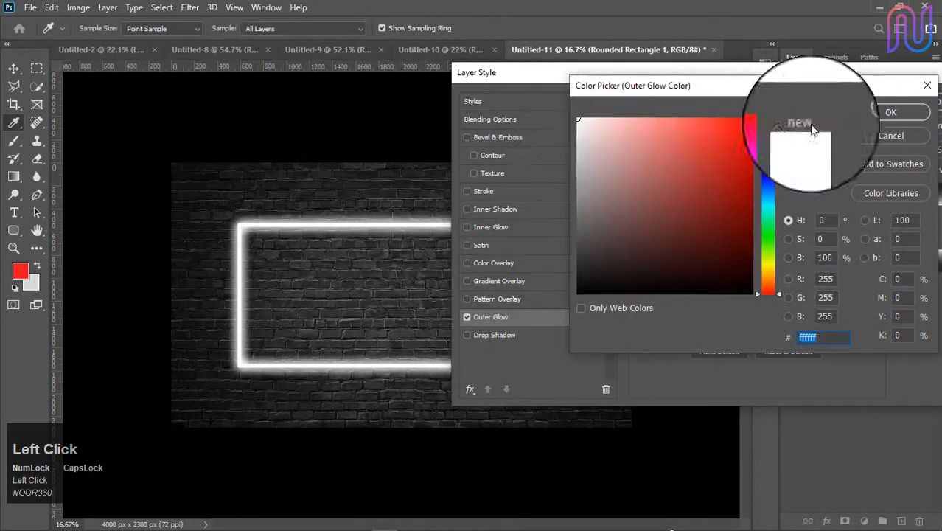
click(879, 114)
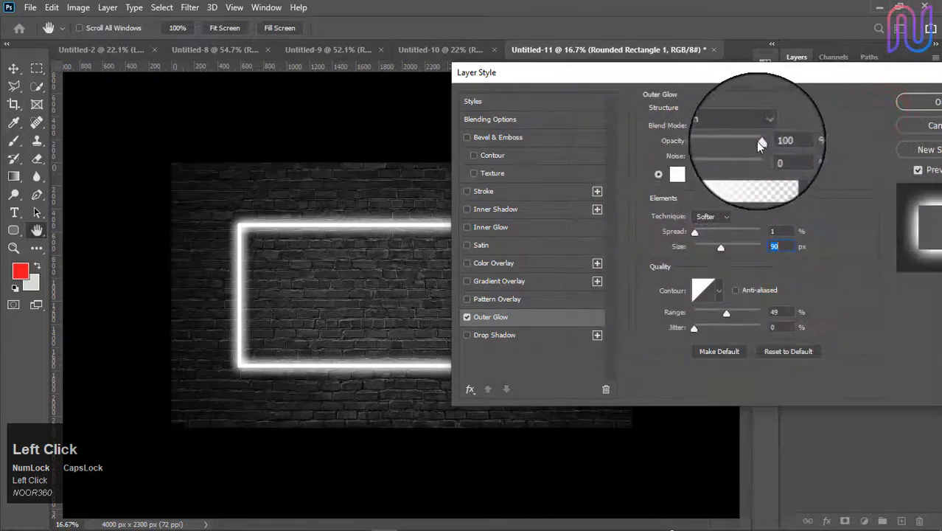
Step: Add a black Drop Shadow to the rectangle with 6% spread, adjust its size, and apply the layer styles
click(472, 335)
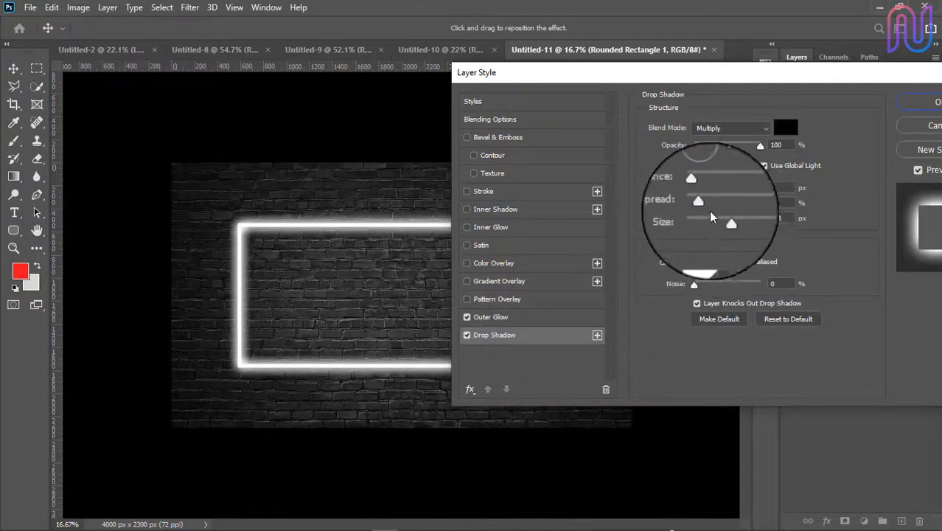
drag(702, 209, 699, 208)
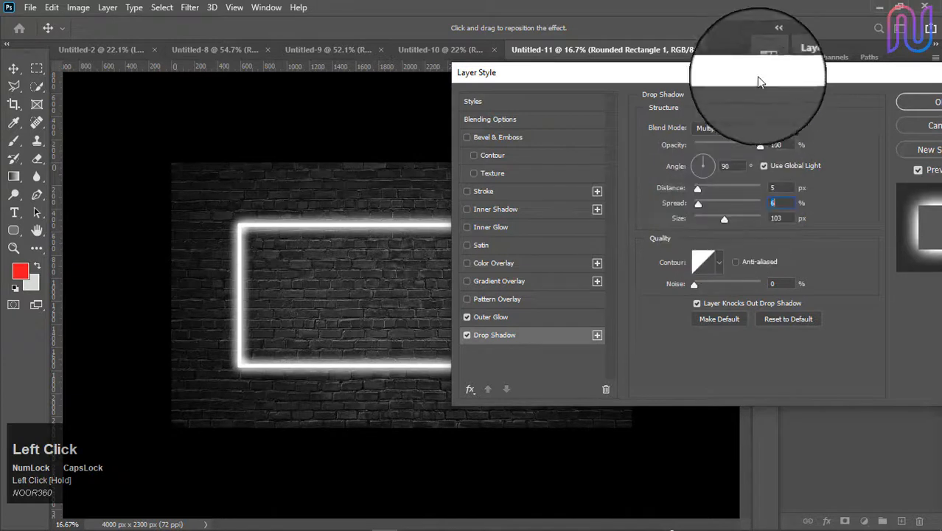
drag(756, 76, 714, 79)
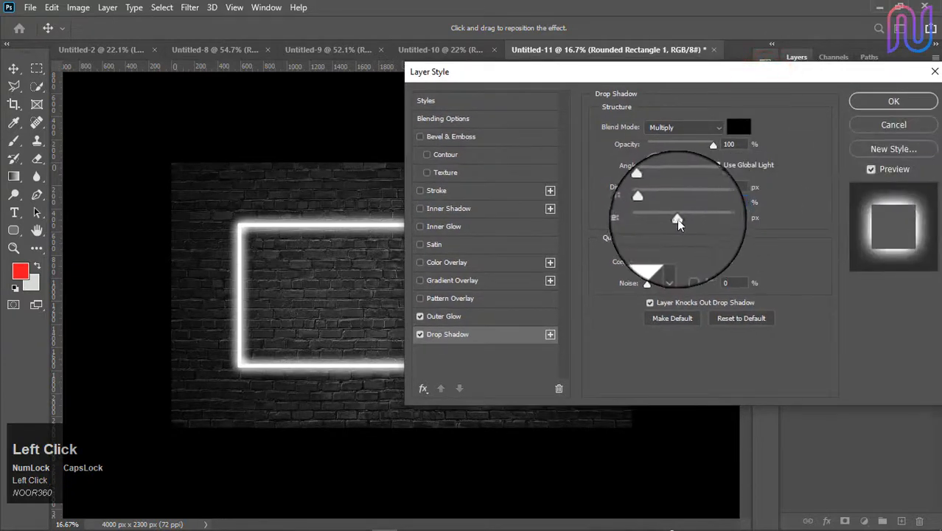
drag(678, 218, 685, 221)
click(893, 101)
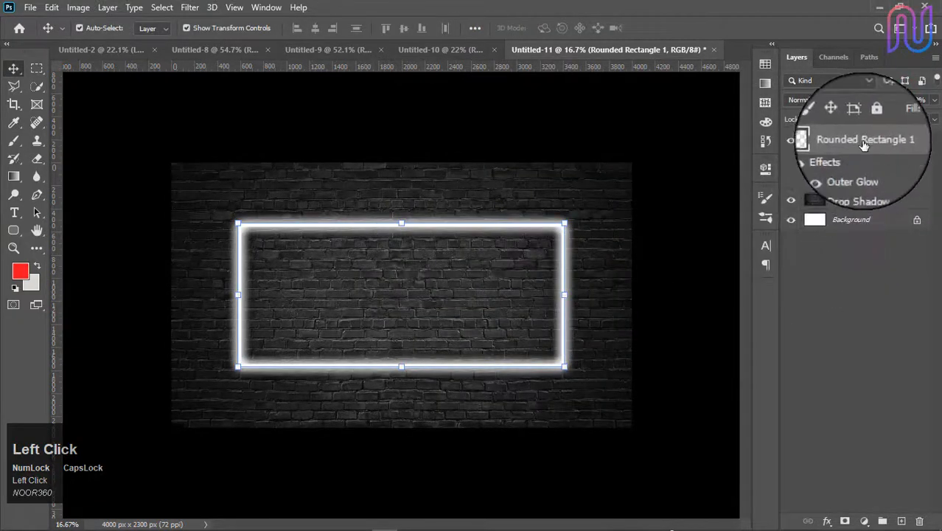
Step: Create a new layer above the rounded rectangle and add the text NEON inside the glowing frame
right_click(861, 142)
click(890, 264)
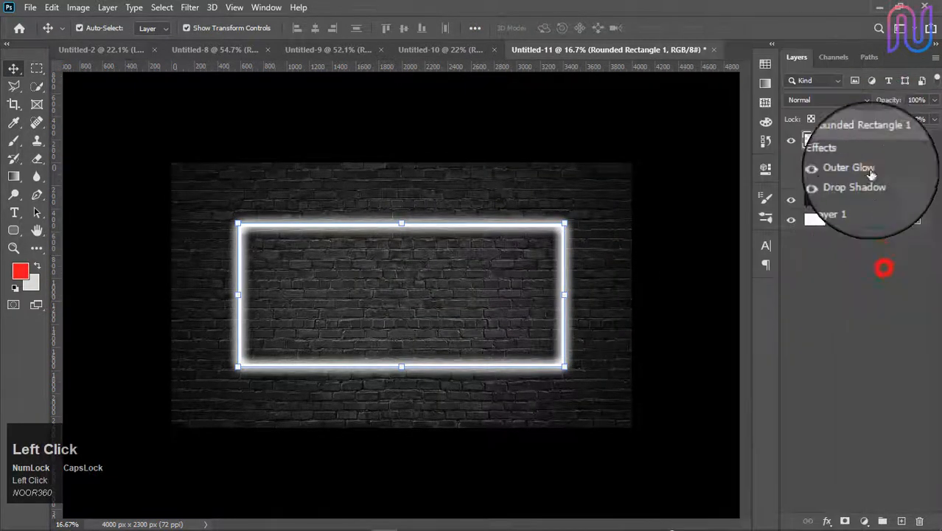
click(900, 521)
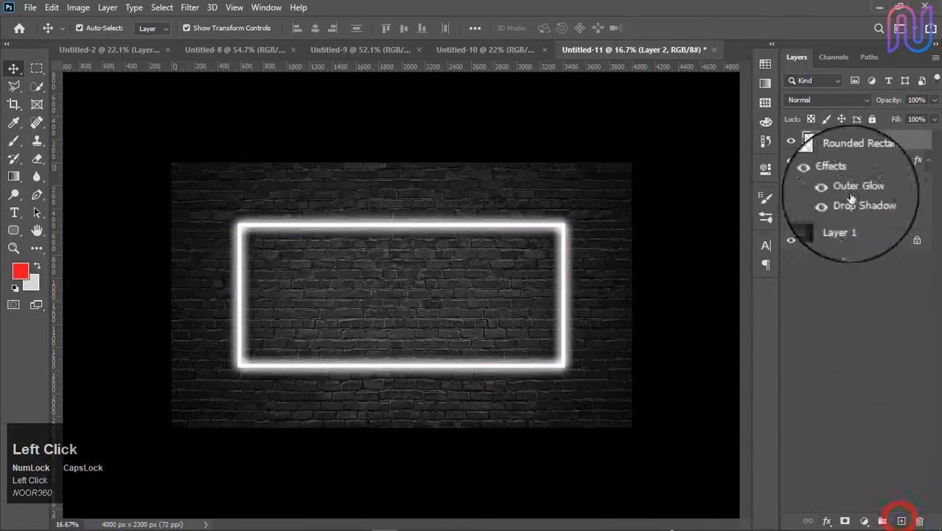
click(13, 215)
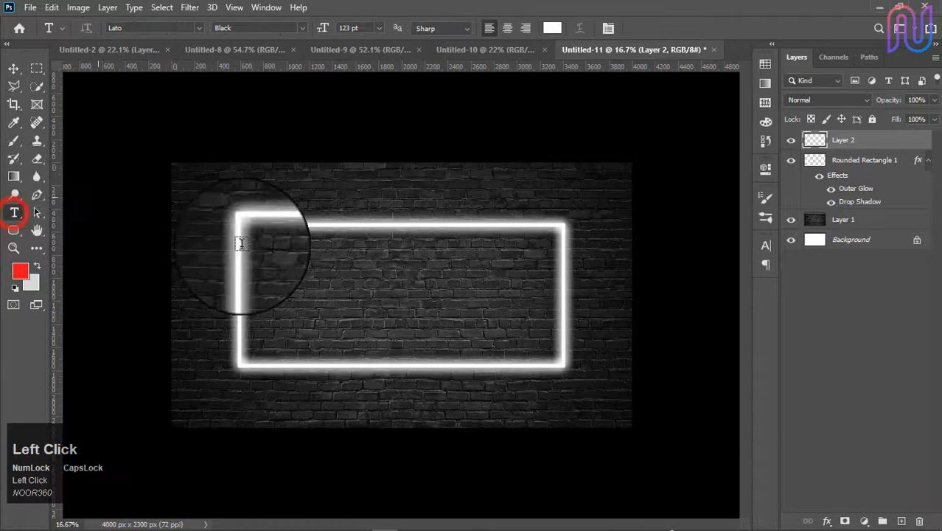
click(277, 291)
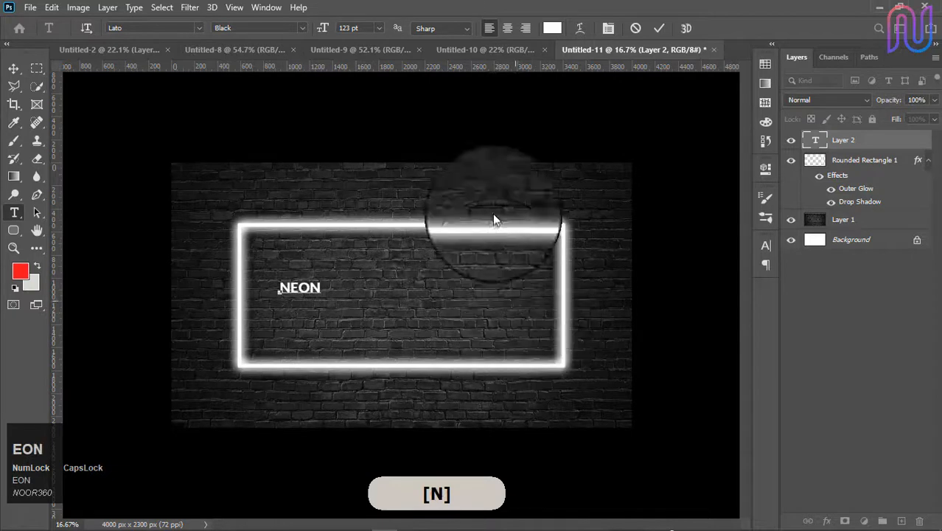
click(662, 30)
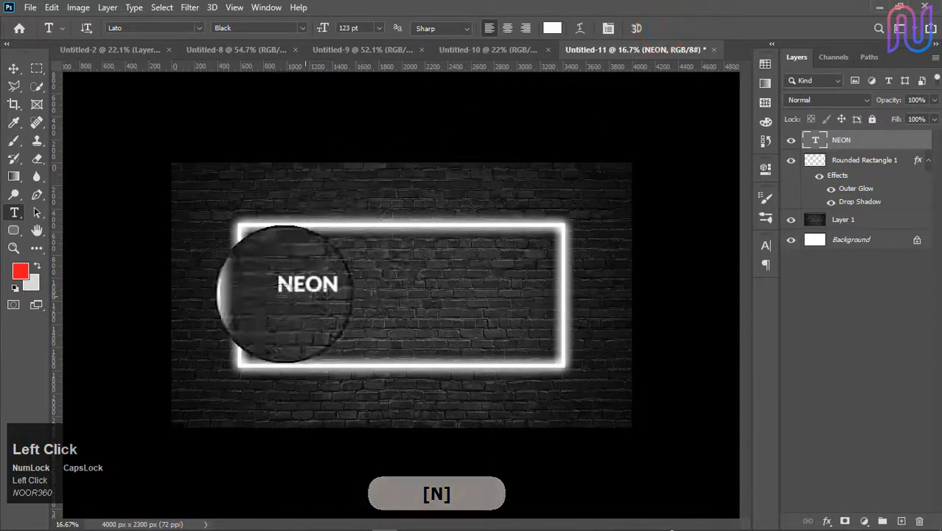
Step: Scale up the NEON text so it fills most of the frame's width, and commit the transform
click(13, 69)
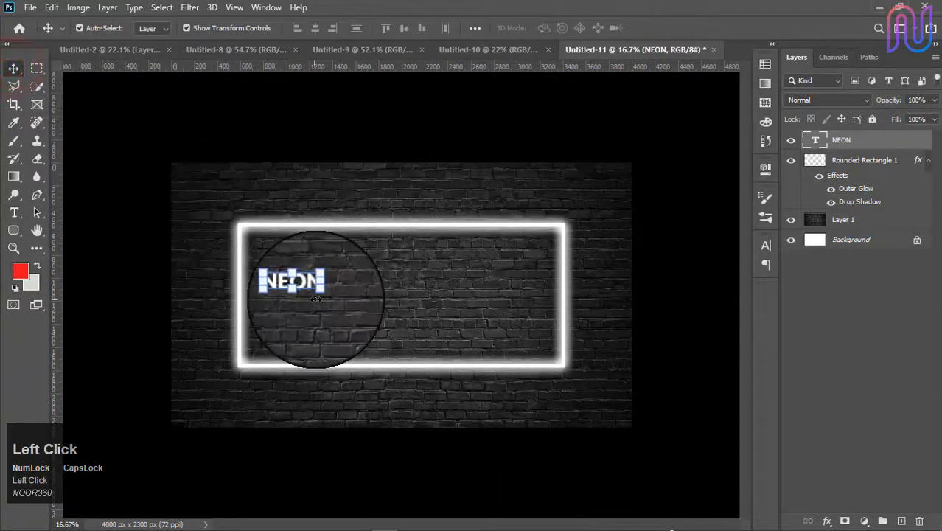
drag(319, 293, 507, 312)
click(671, 29)
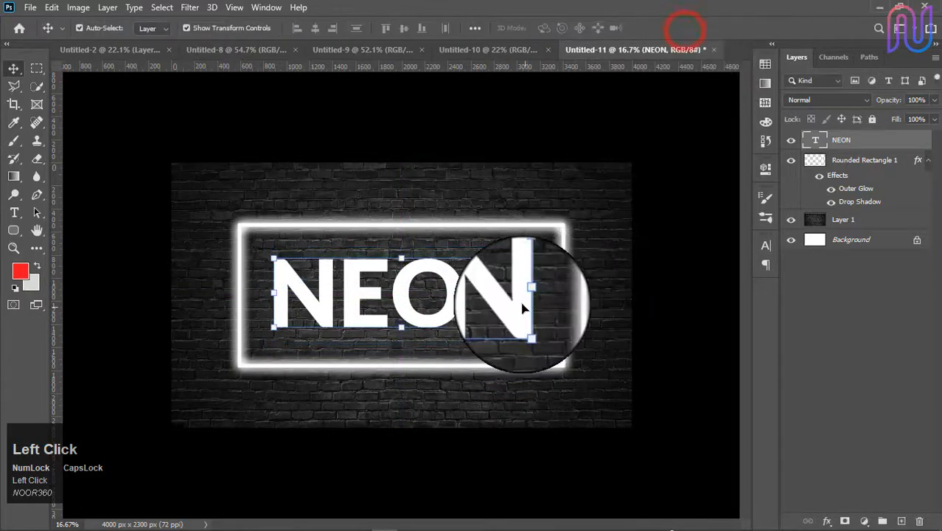
Step: Align the NEON text and the rounded rectangle on their vertical and horizontal centers, and deselect them
shift+click(562, 302)
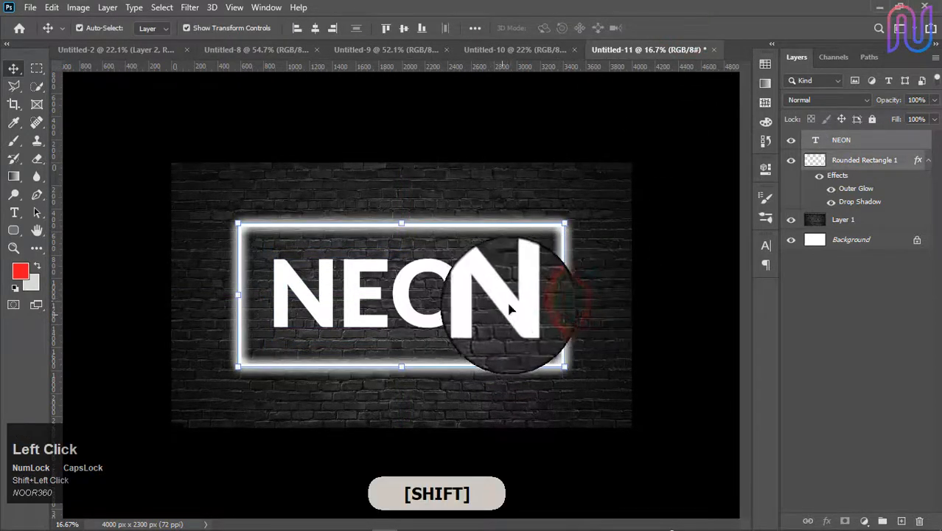
click(406, 28)
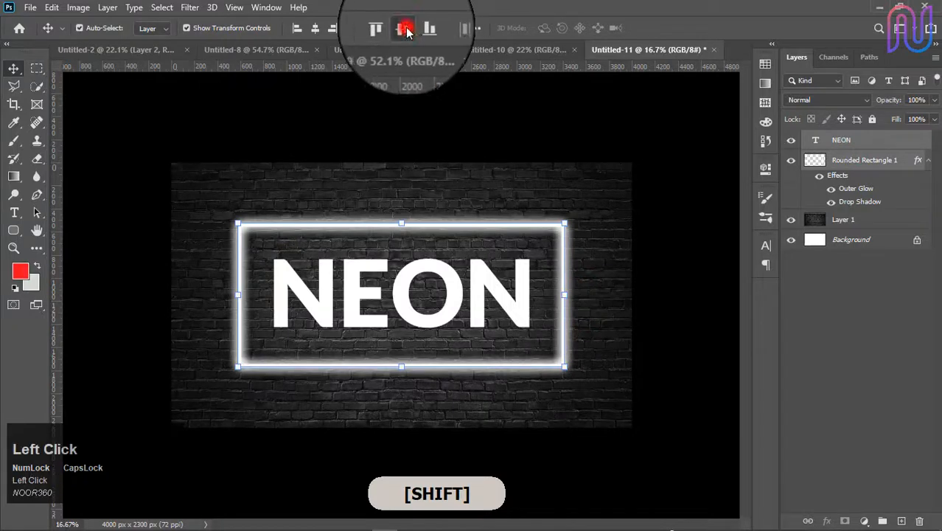
click(317, 28)
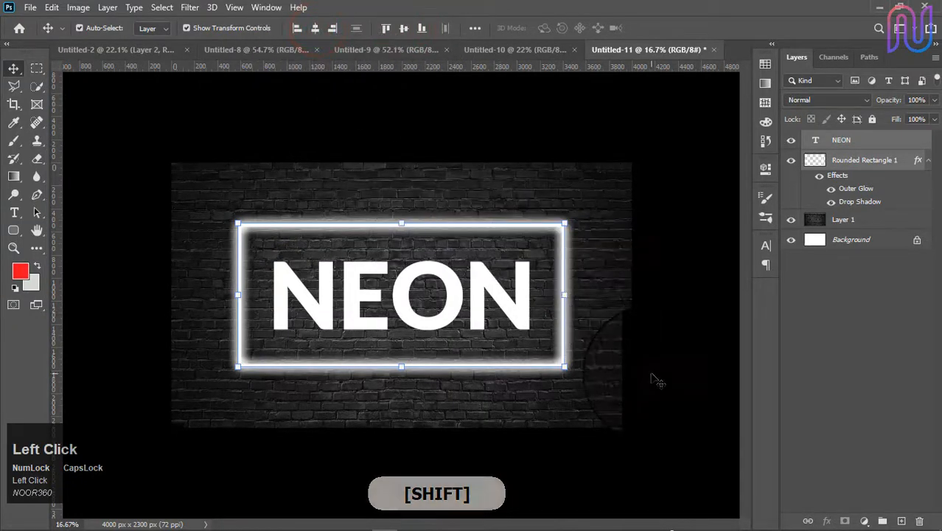
click(652, 374)
Step: Rasterize the NEON text layer
scroll(652, 375, up, 1)
click(406, 310)
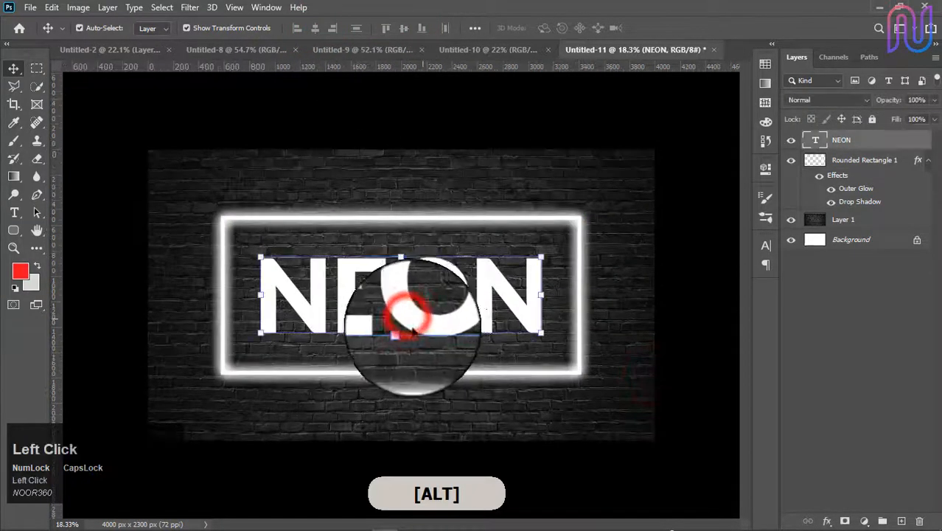
right_click(805, 141)
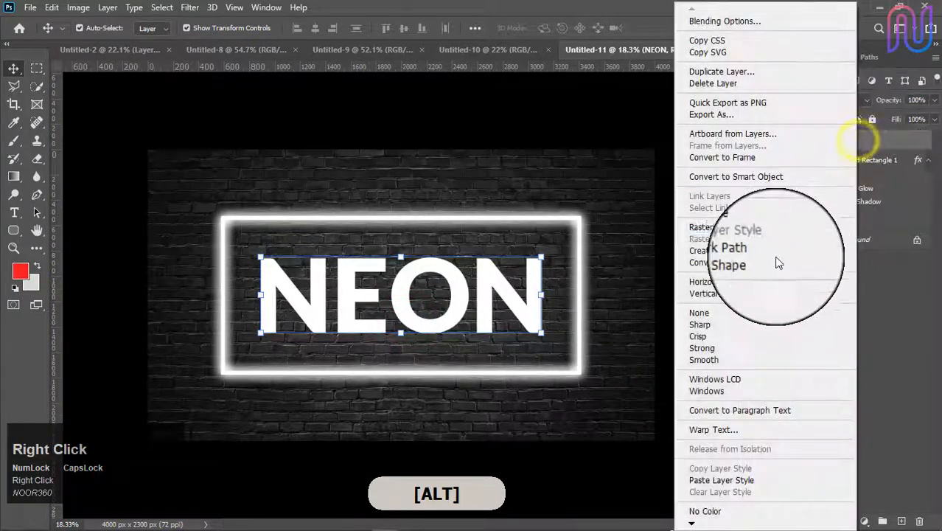
click(740, 226)
Step: Set the NEON layer's fill opacity to 0% in its blending options
right_click(844, 140)
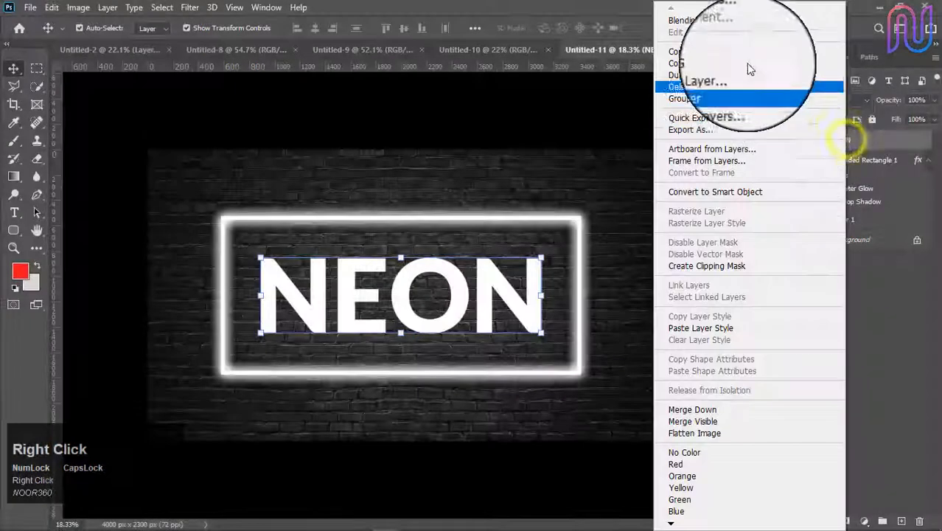
click(716, 28)
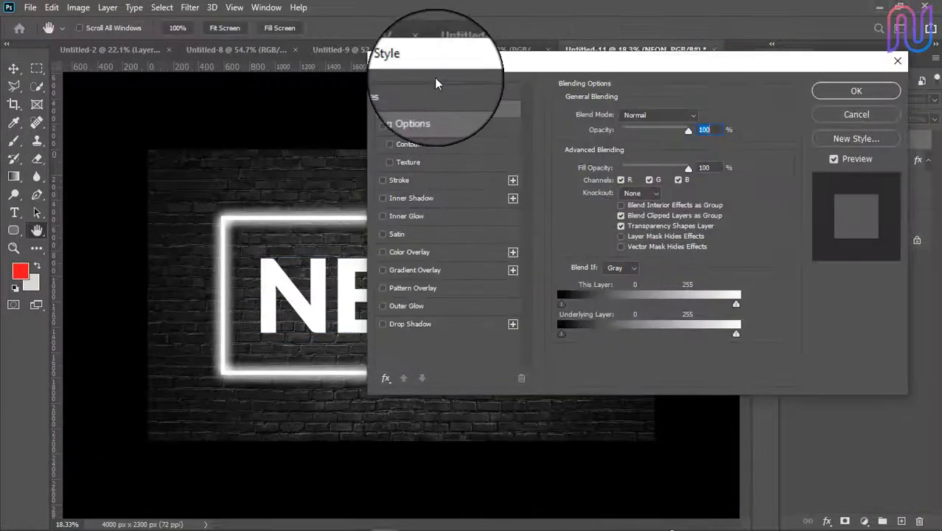
drag(442, 70, 494, 65)
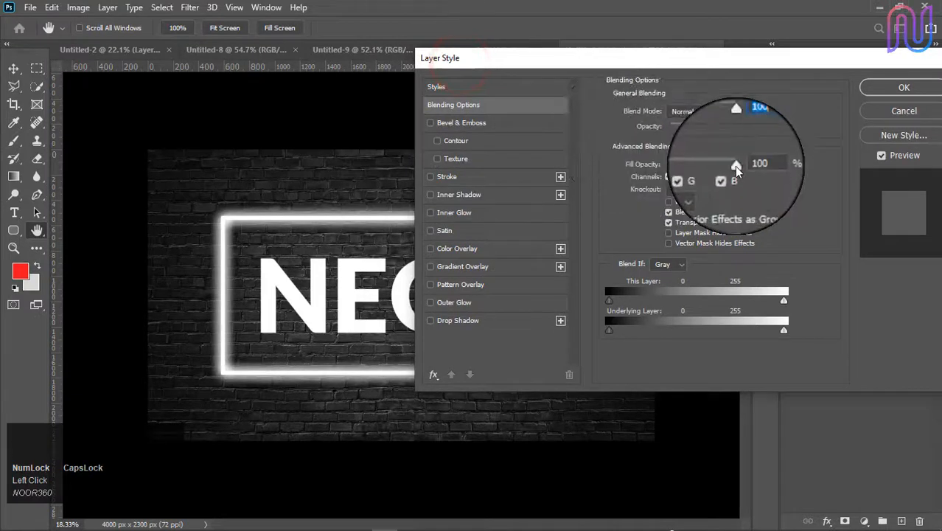
drag(734, 166, 644, 163)
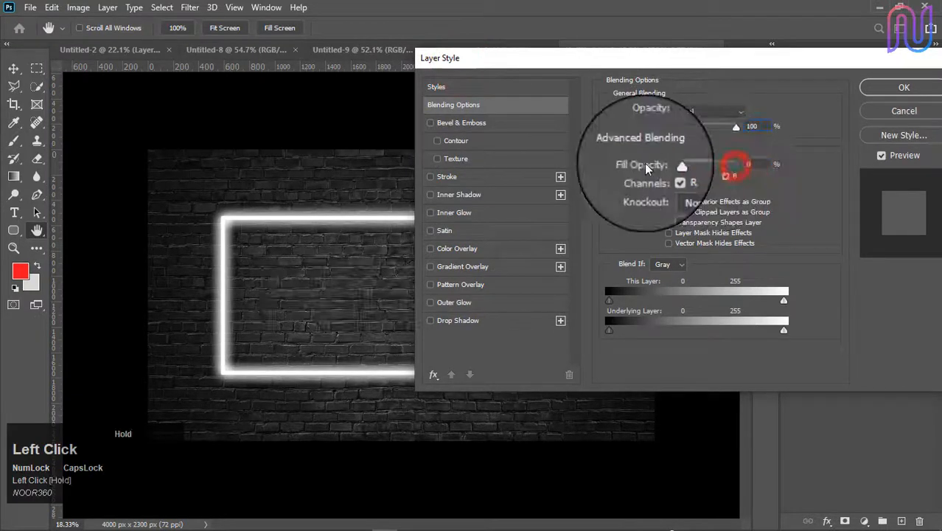
Step: Add a white 32 px Stroke positioned at Center to the NEON layer and rasterize its layer style
click(454, 177)
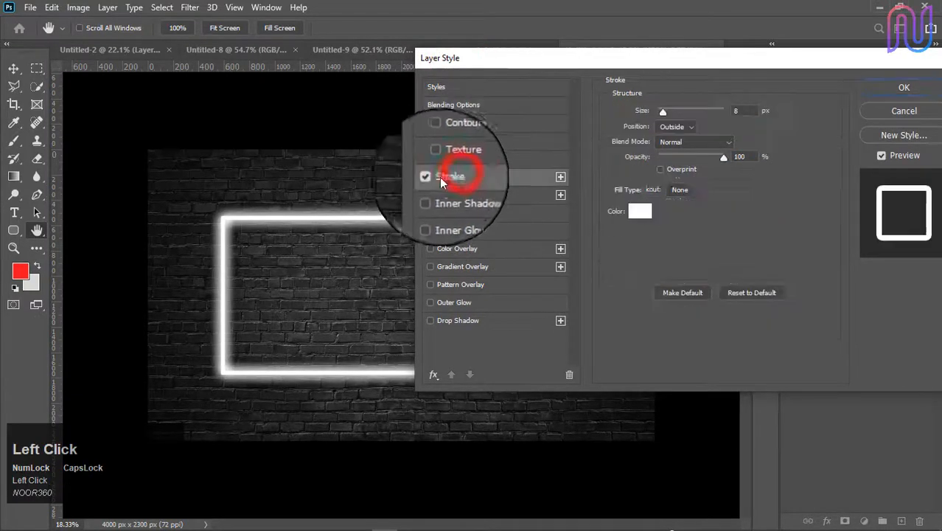
drag(663, 111, 670, 112)
click(670, 127)
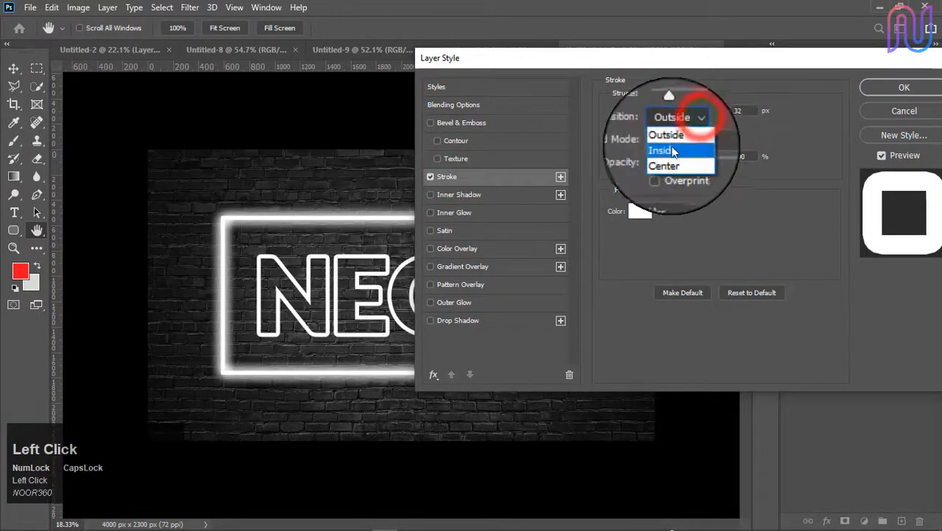
click(677, 158)
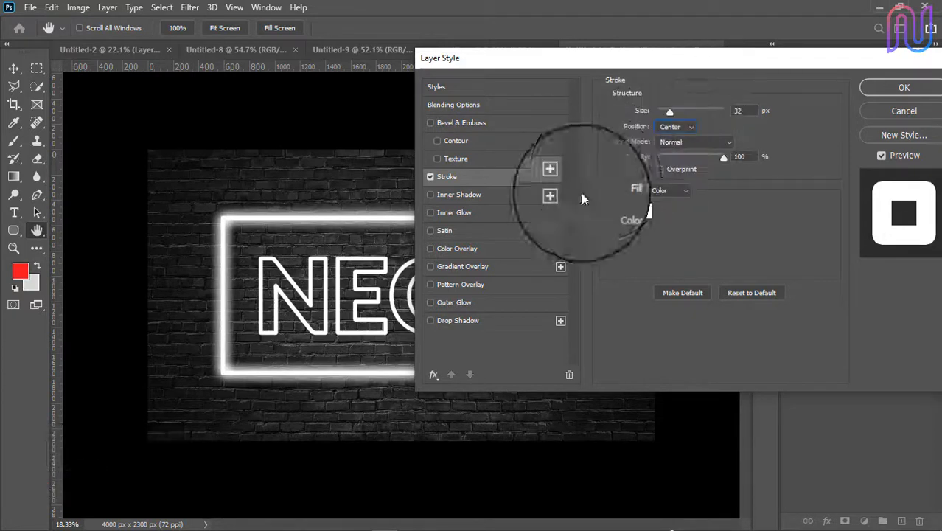
click(905, 89)
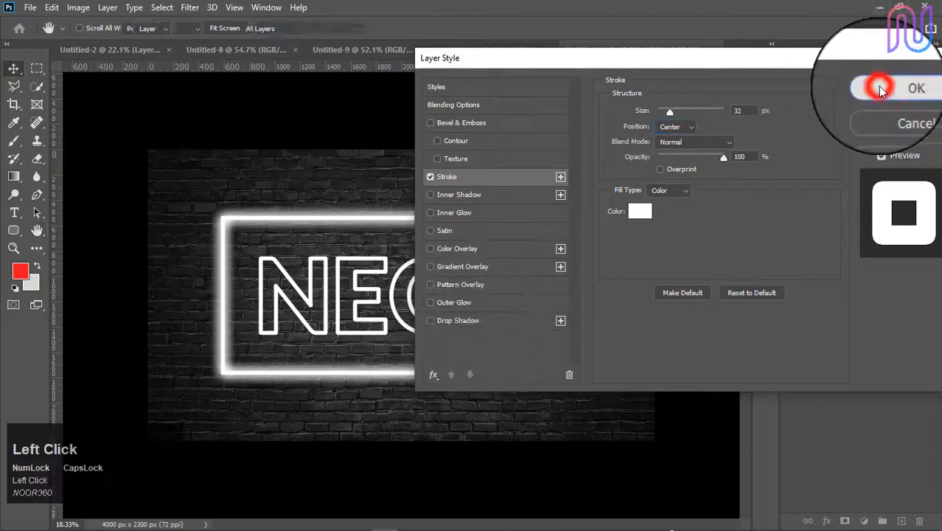
right_click(847, 142)
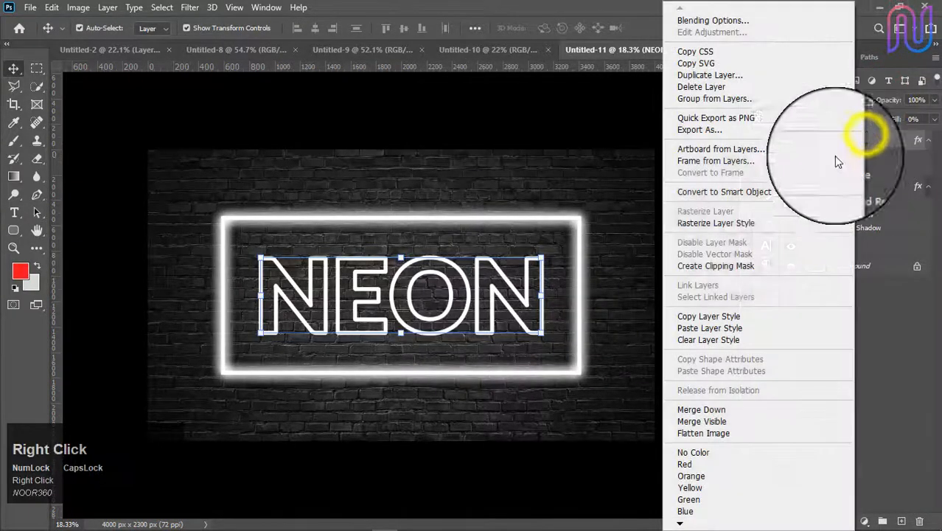
click(733, 219)
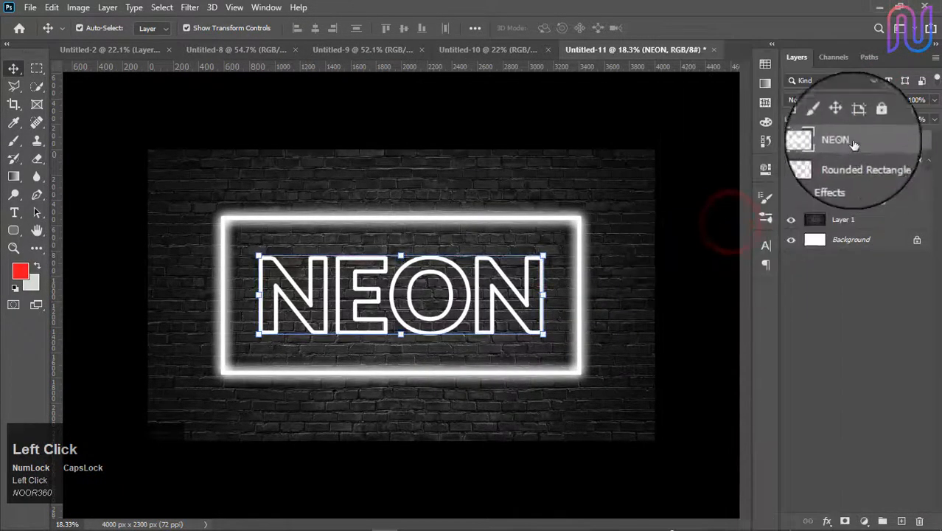
Step: Add a white Outer Glow to the NEON outline through its blending options and reduce the glow's spread and size
right_click(849, 142)
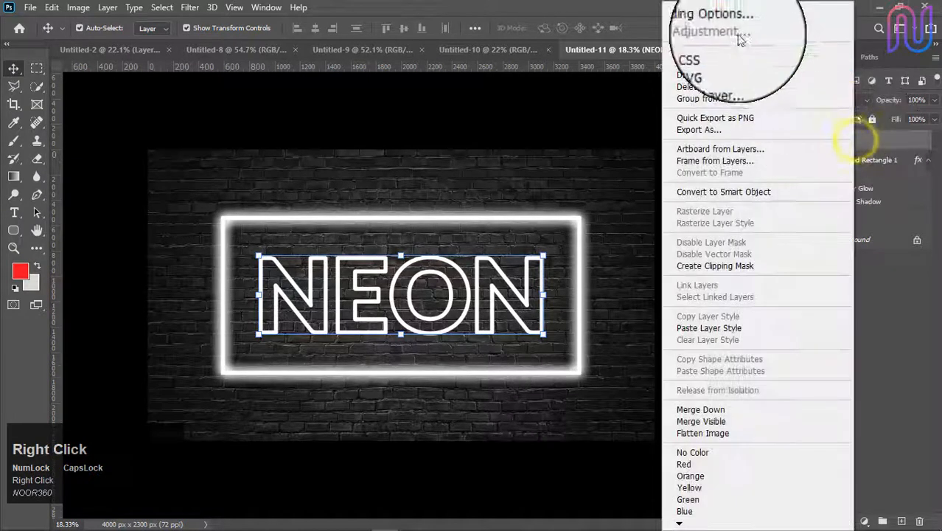
click(729, 23)
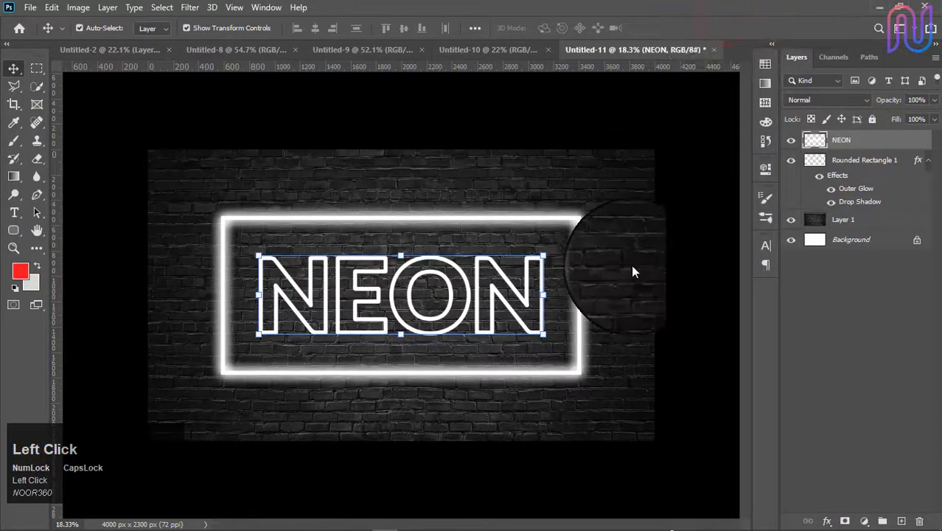
click(436, 302)
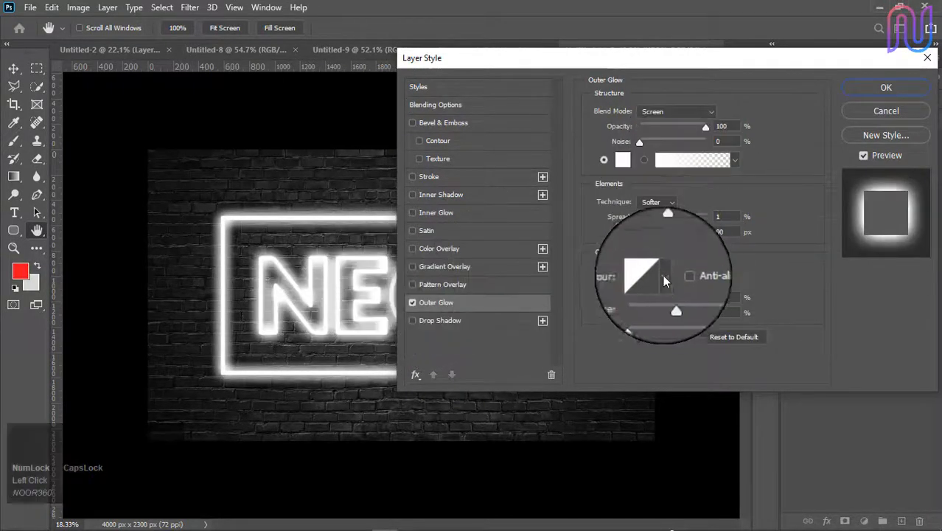
drag(662, 236, 652, 235)
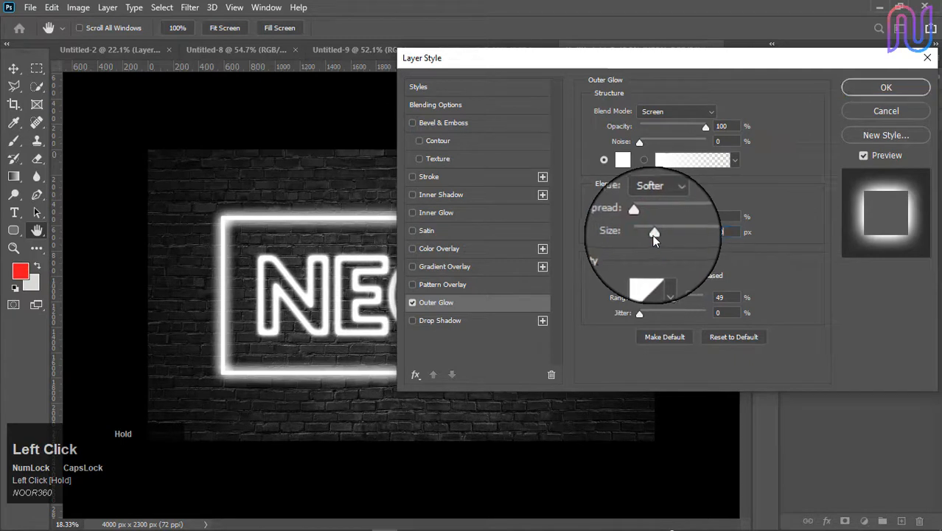
click(642, 217)
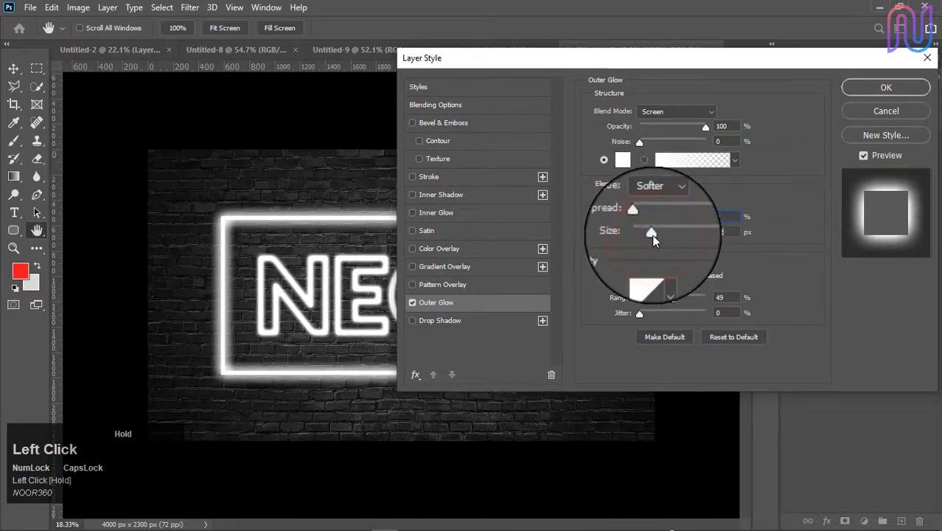
click(653, 235)
Step: Add a black Drop Shadow with a size of 90 px to the NEON layer, apply the styles, and deselect it
click(458, 320)
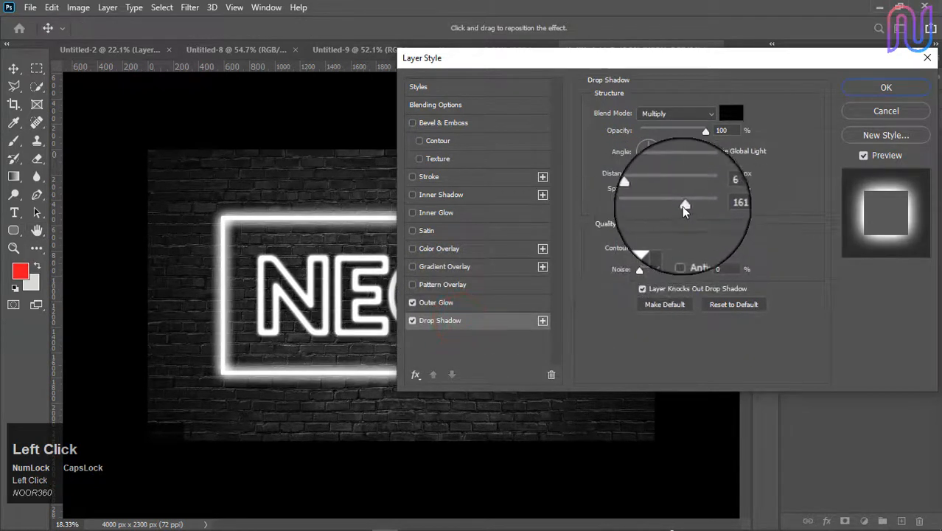
drag(685, 209, 667, 210)
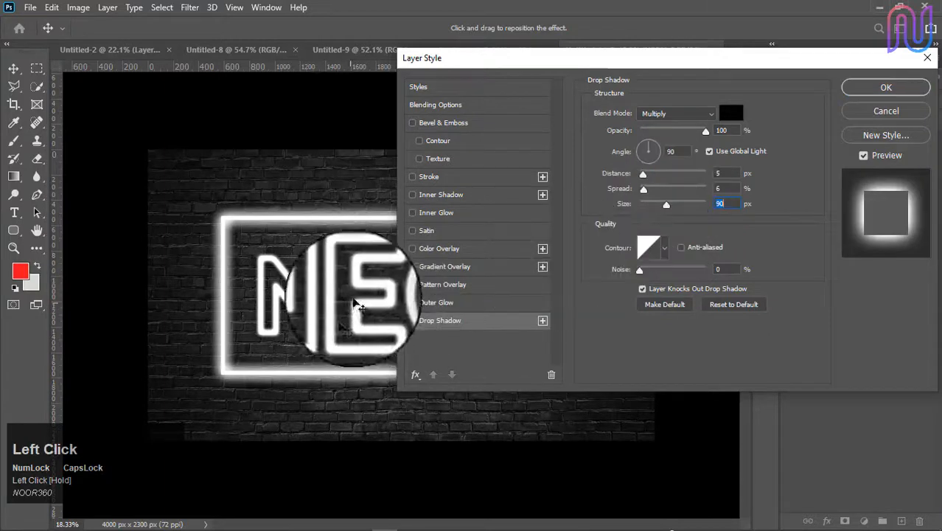
click(876, 91)
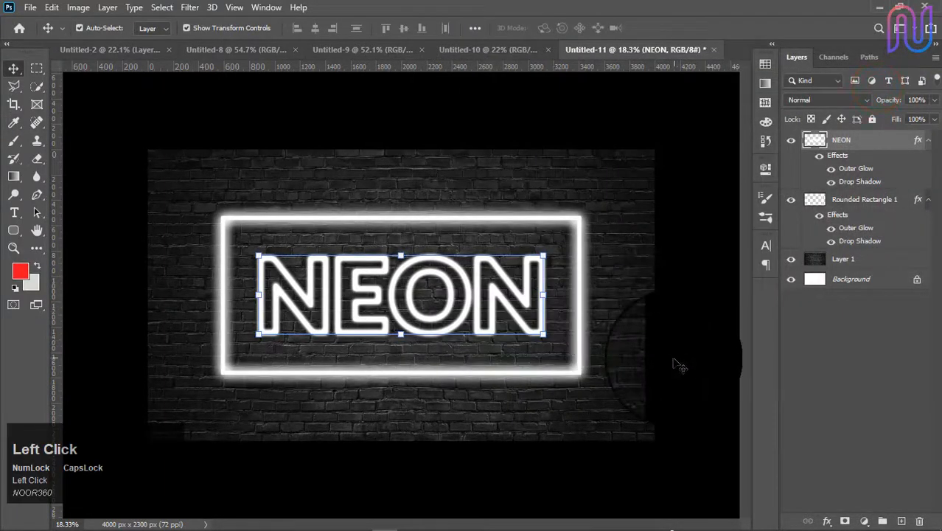
click(680, 364)
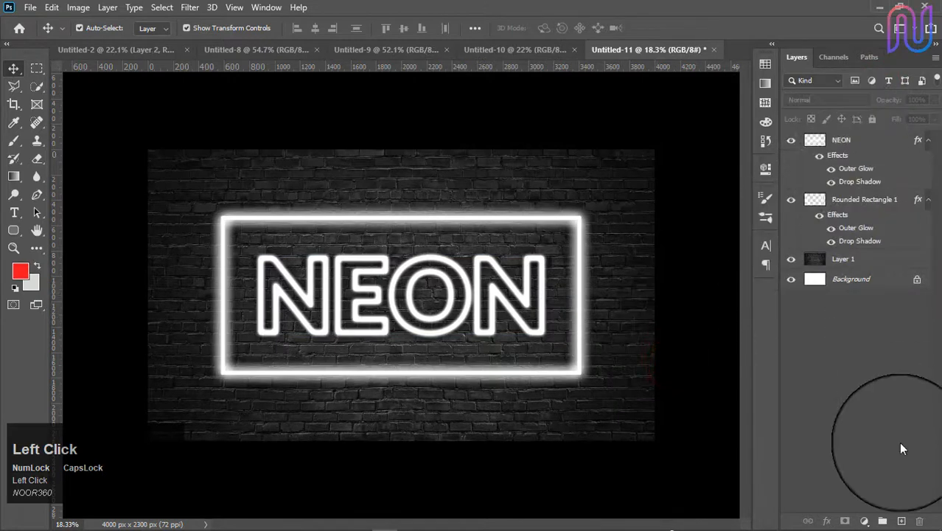
Step: Add a new layer above the NEON layer and make it a Solid Color fill in light blue 0fbef7
click(900, 522)
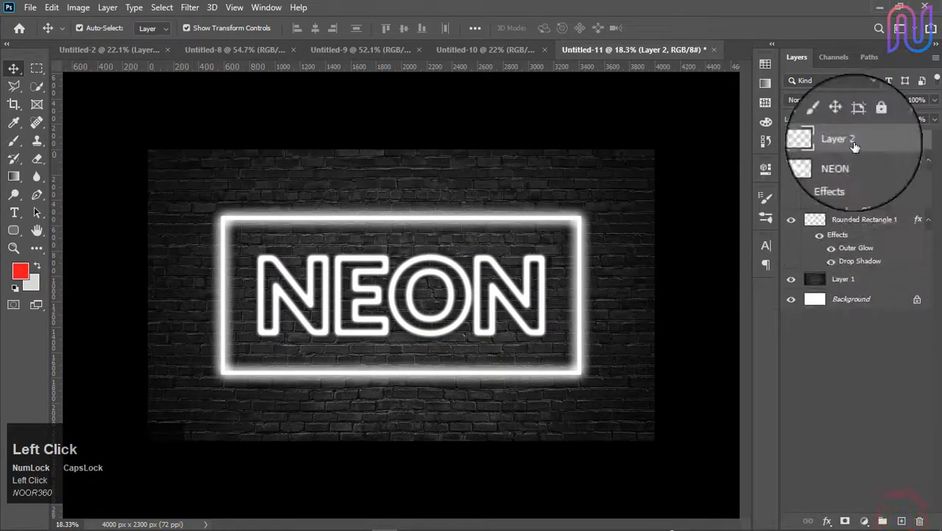
click(863, 520)
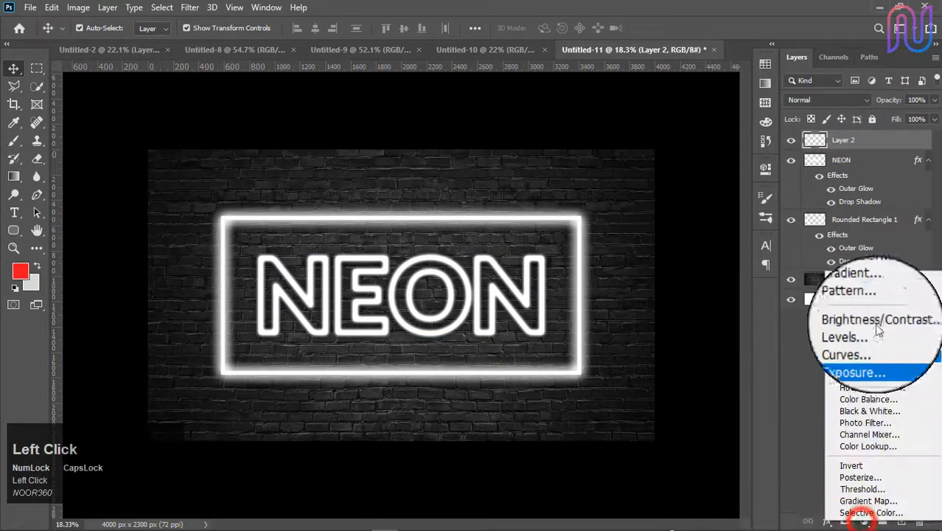
click(845, 328)
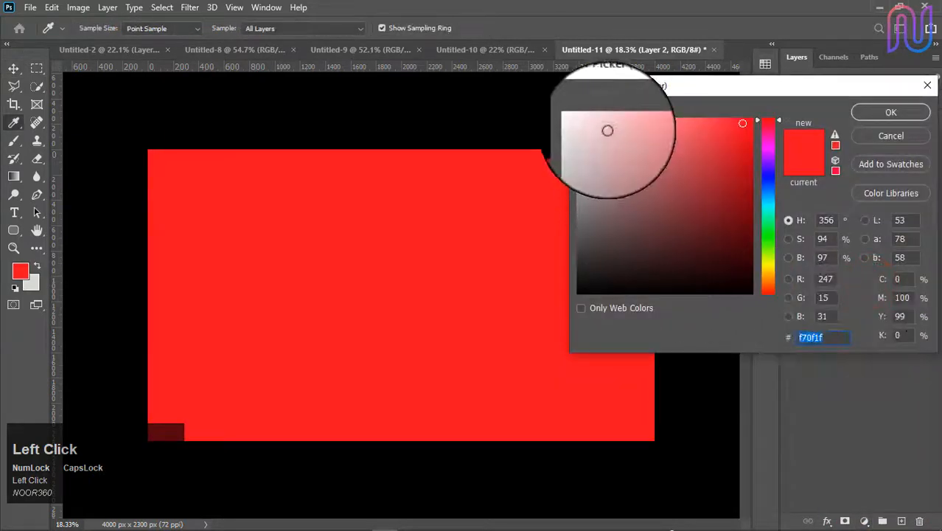
drag(765, 142, 769, 198)
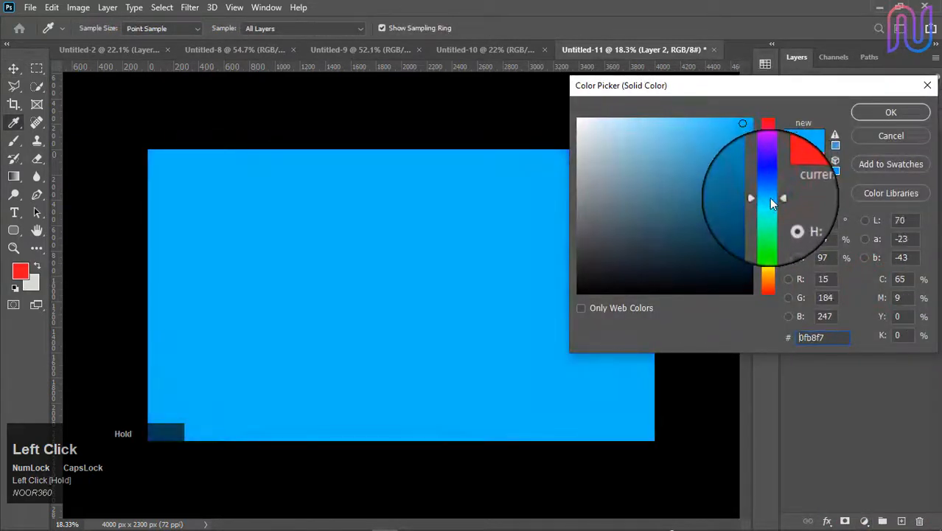
click(890, 112)
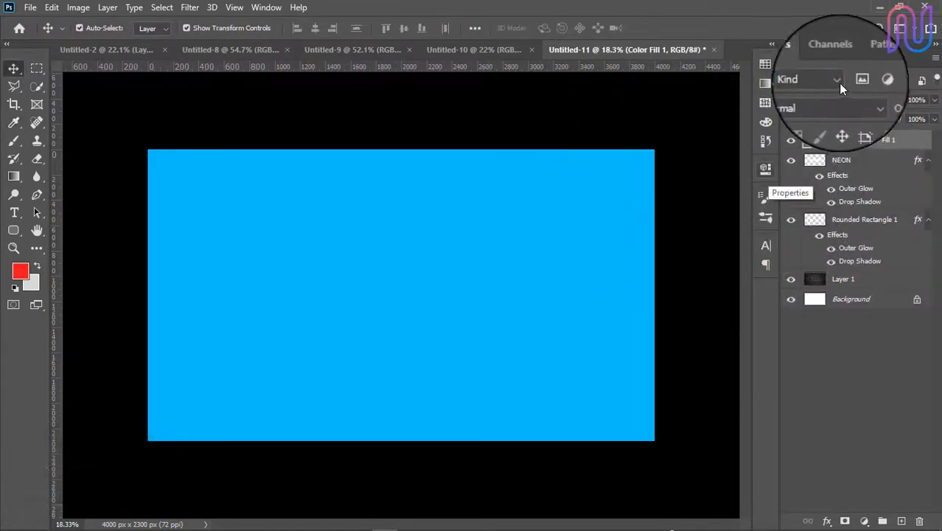
Step: Set the blue fill layer's blend mode to Color and deselect the layer
click(864, 100)
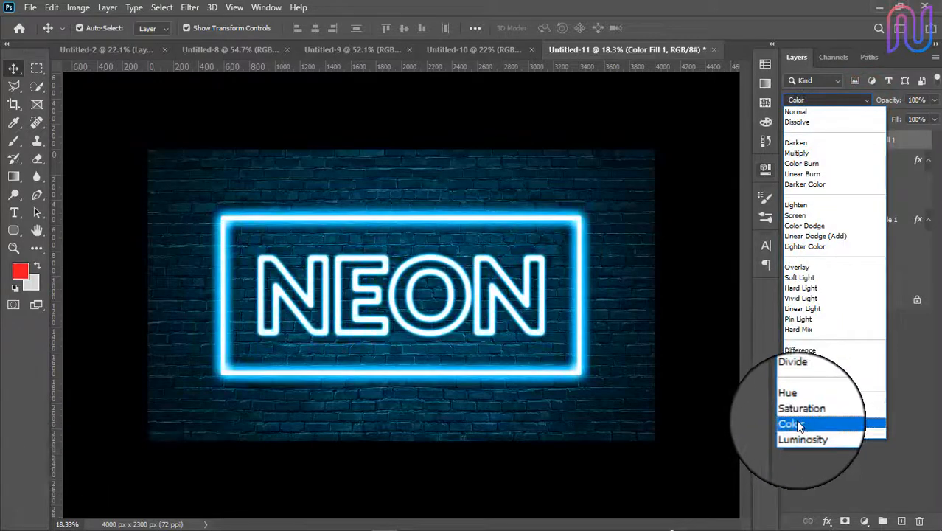
click(798, 424)
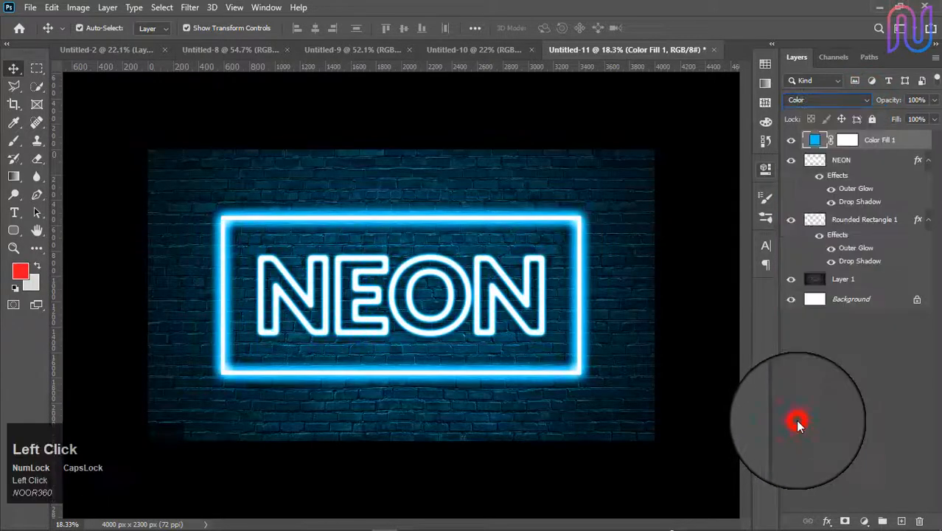
click(686, 338)
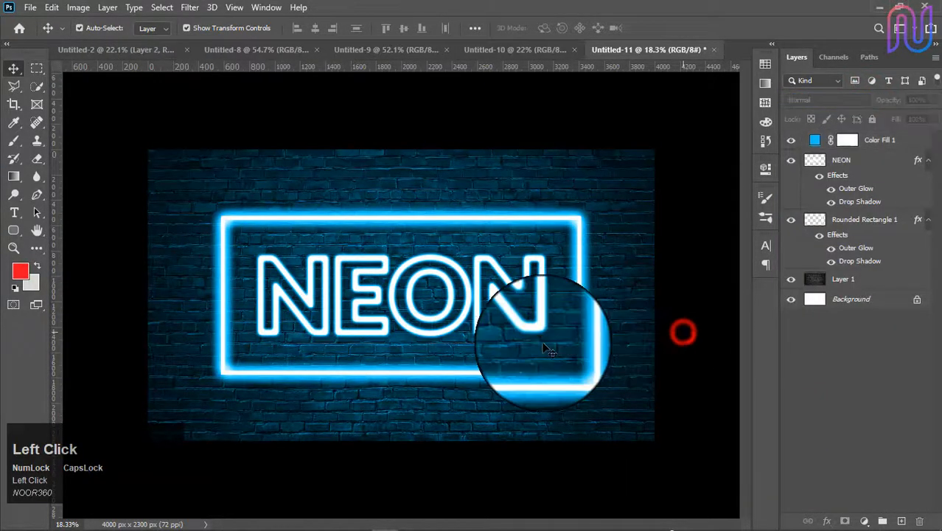
Step: Change the color fill layer's color to the deeper blue 0f81f7
scroll(446, 354, up, 2)
scroll(446, 355, down, 3)
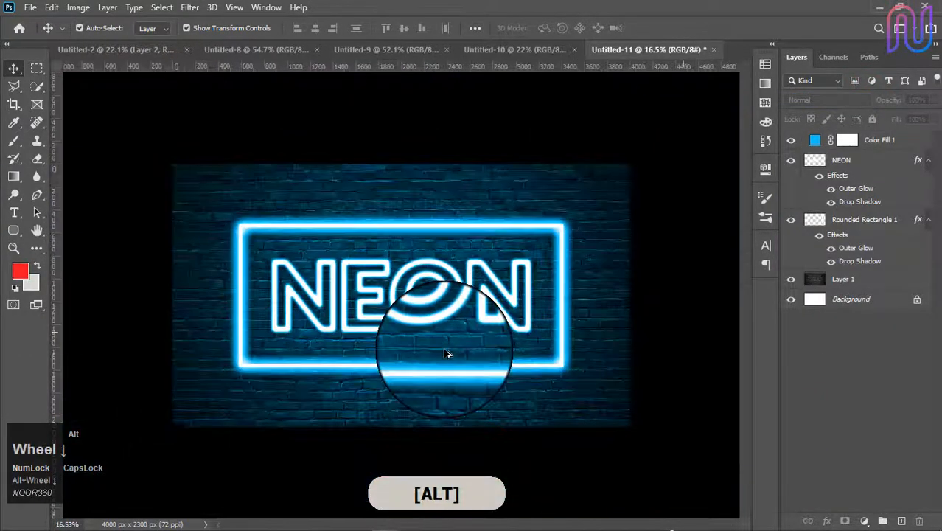
scroll(431, 341, up, 1)
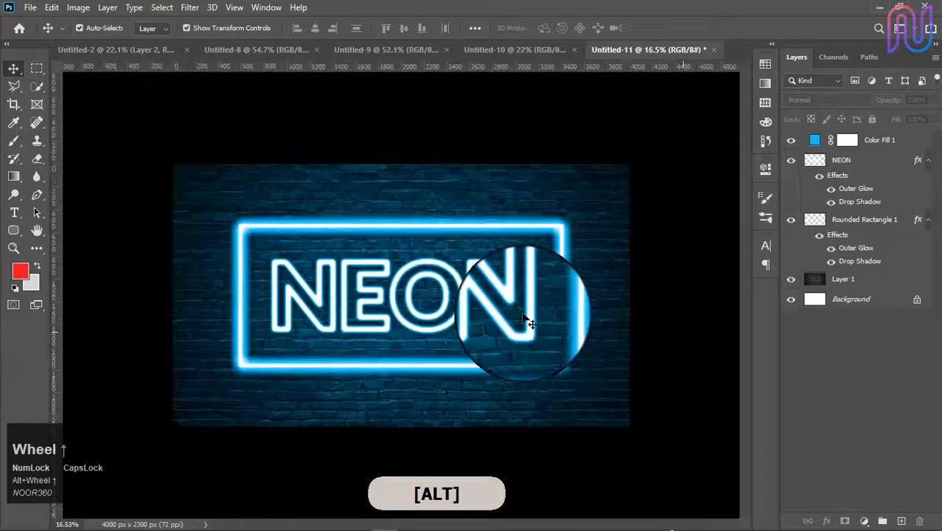
click(815, 142)
double_click(814, 142)
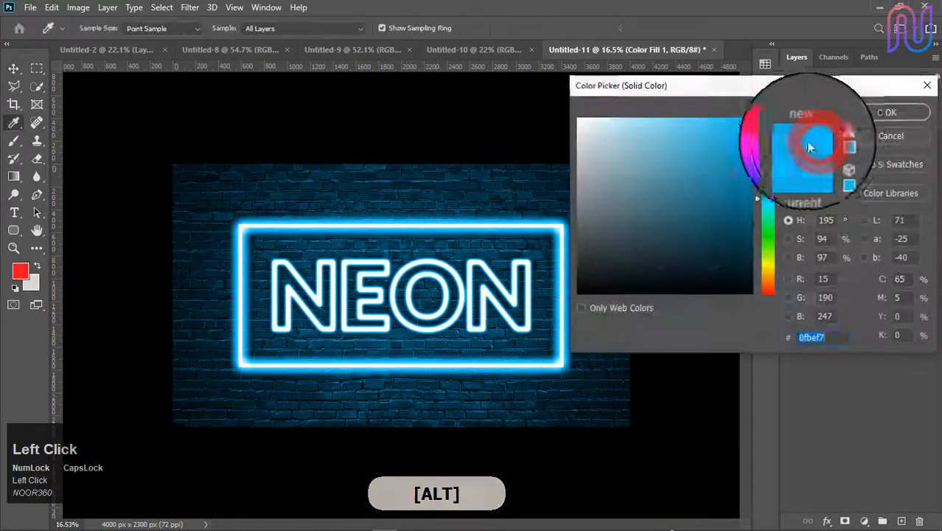
click(780, 195)
mouse_move(780, 196)
mouse_down()
mouse_move(779, 126)
mouse_move(780, 298)
mouse_move(785, 190)
mouse_up()
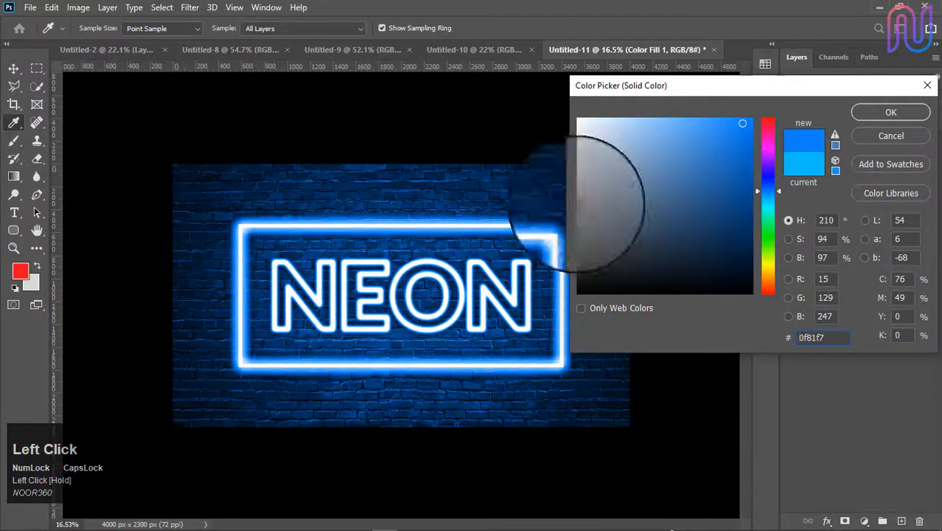
click(890, 112)
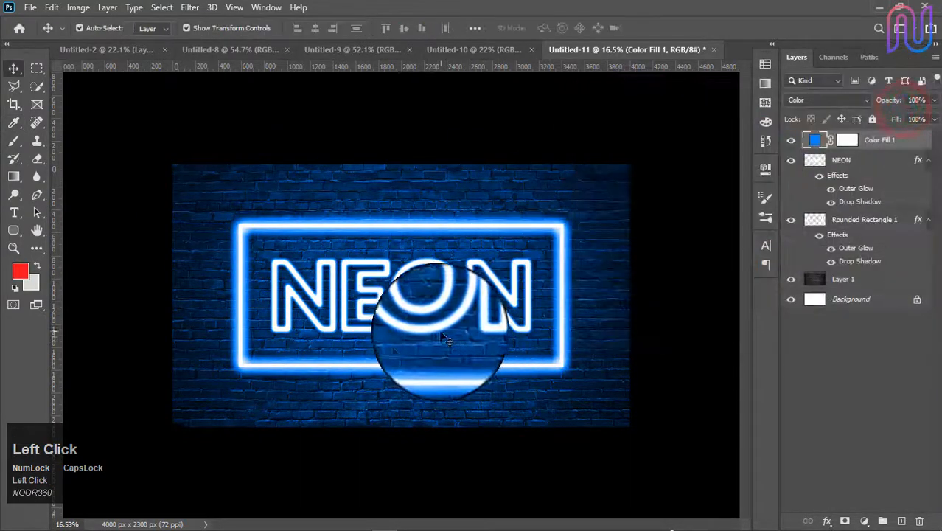
alt+scroll(413, 346, up, 1)
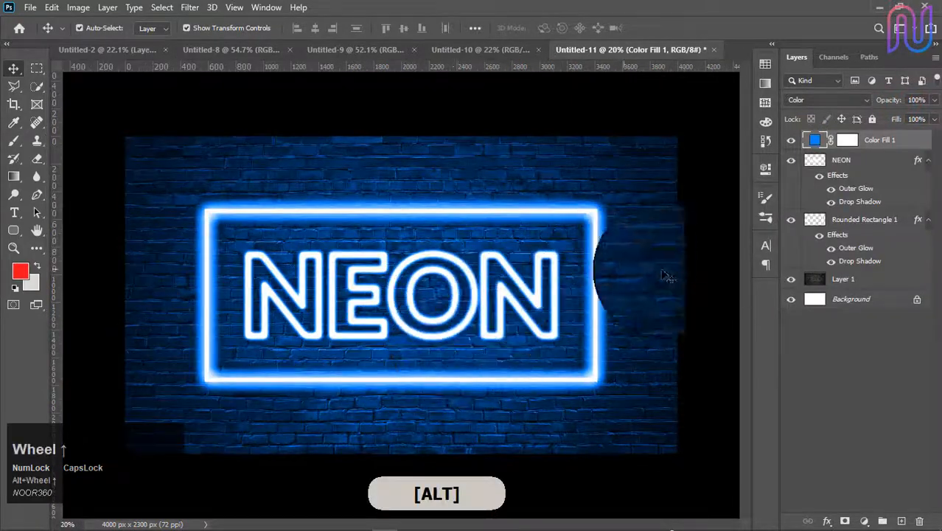